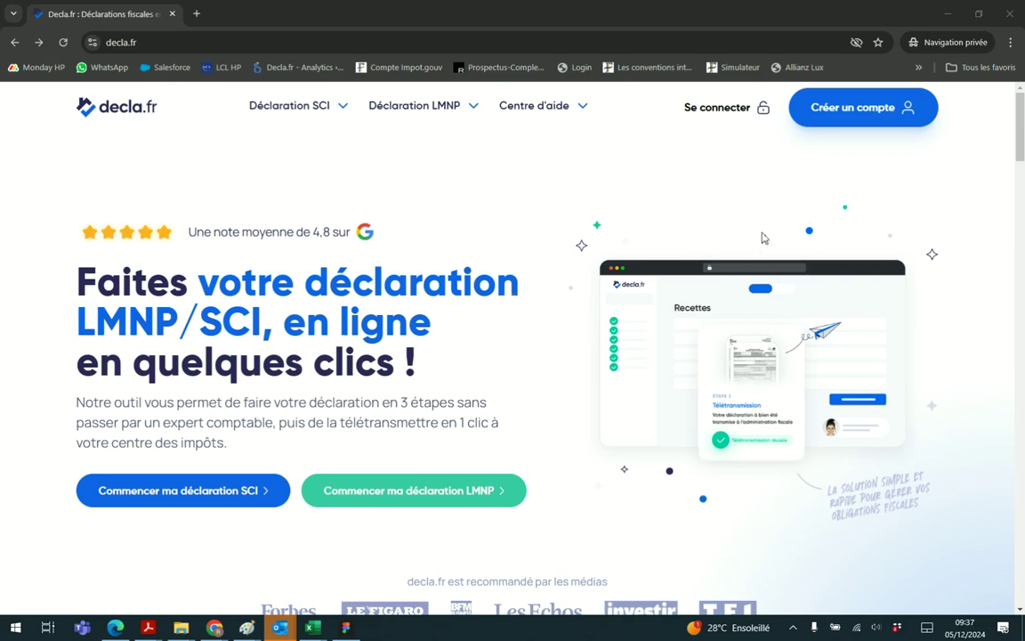
Start an LMNP account sign-up and fill in the first name, last name and e-mail
left_click(816, 110)
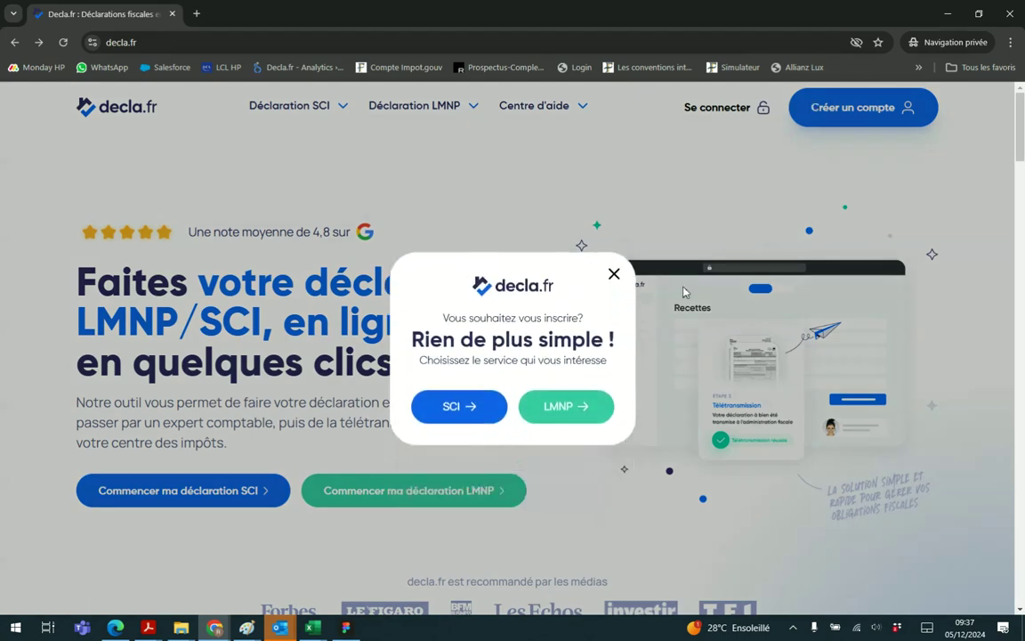
left_click(566, 407)
left_click(578, 237)
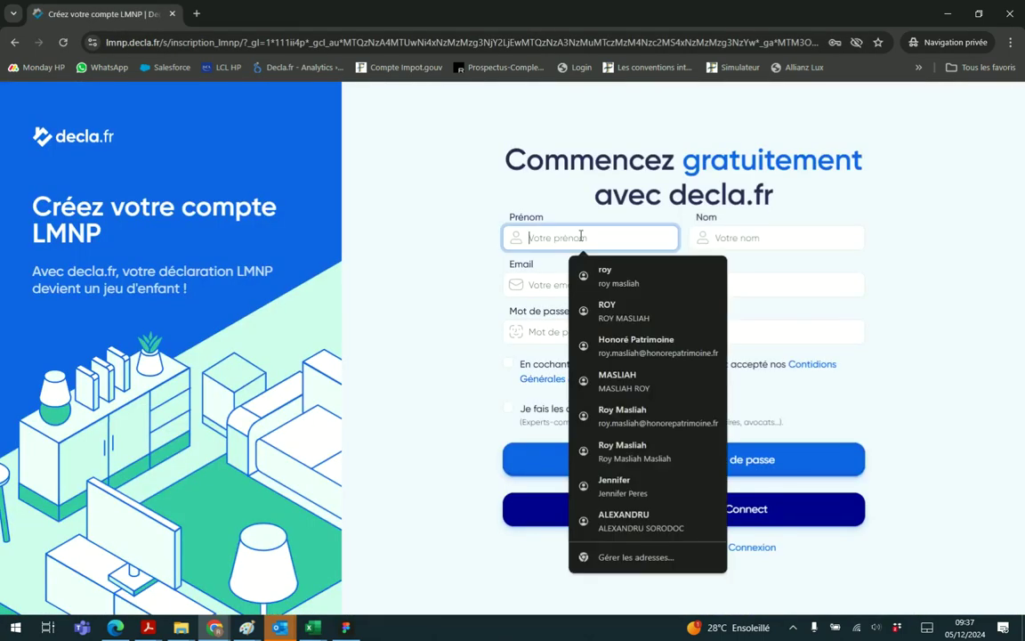
type("Alex")
key("Tab")
type("Alex")
key("Tab")
type("Testreprise1@test.fr")
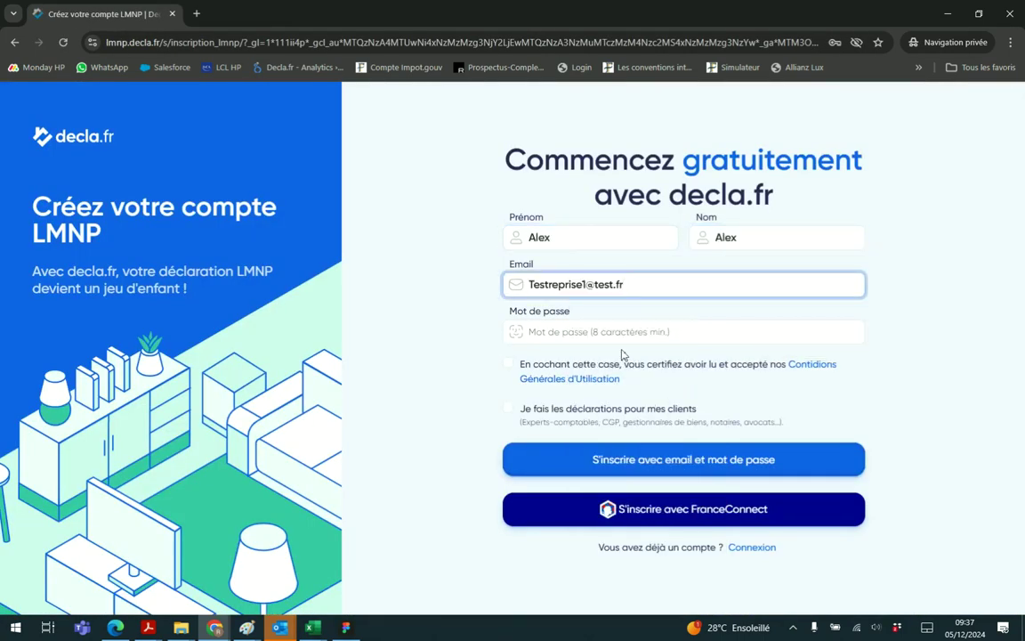
Enter the account password, accept the CGU and submit the e-mail sign-up
left_click(620, 338)
type("Test1234!!")
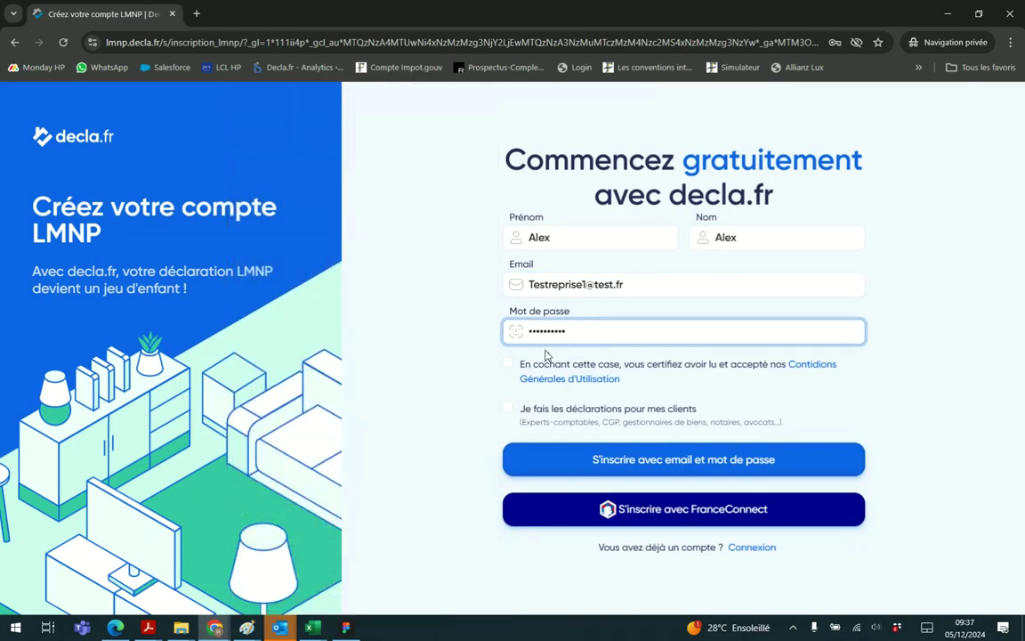
left_click(508, 363)
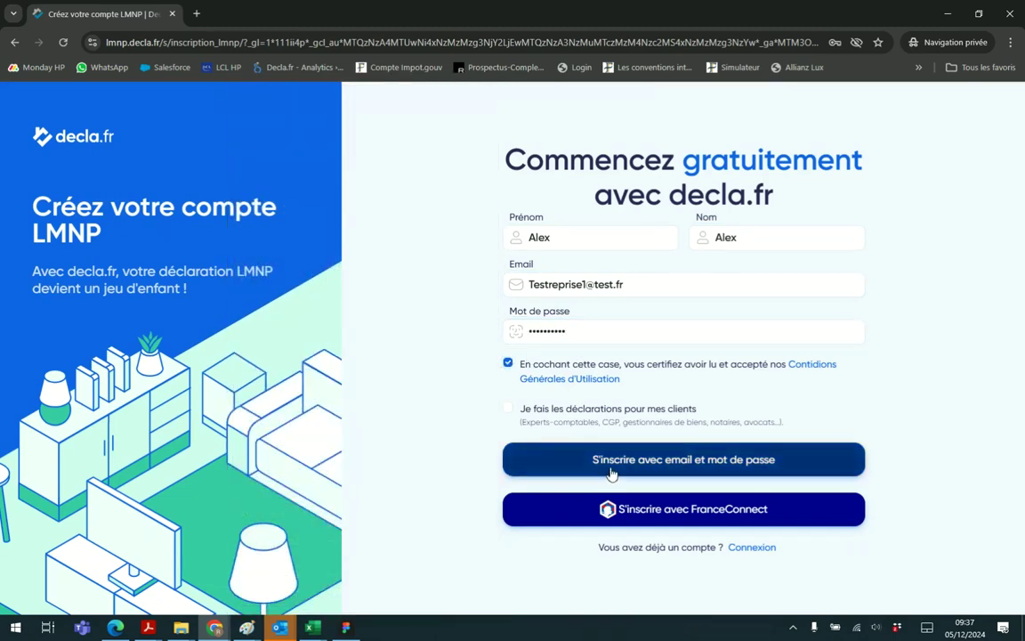
left_click(645, 474)
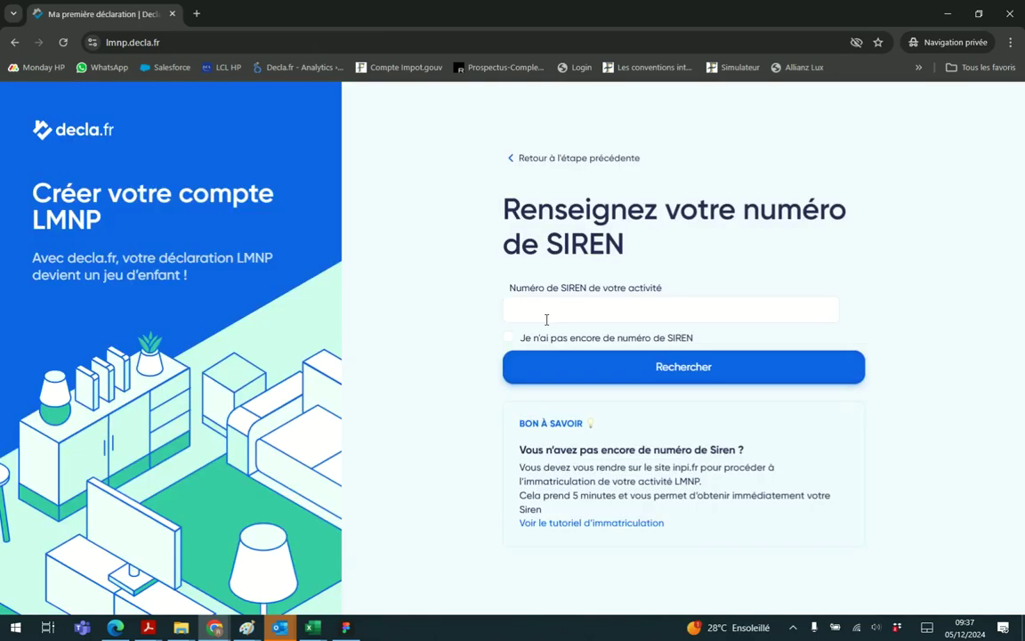
Look up the suggested SIREN number, enter the activity name and continue to the dashboard
left_click(579, 303)
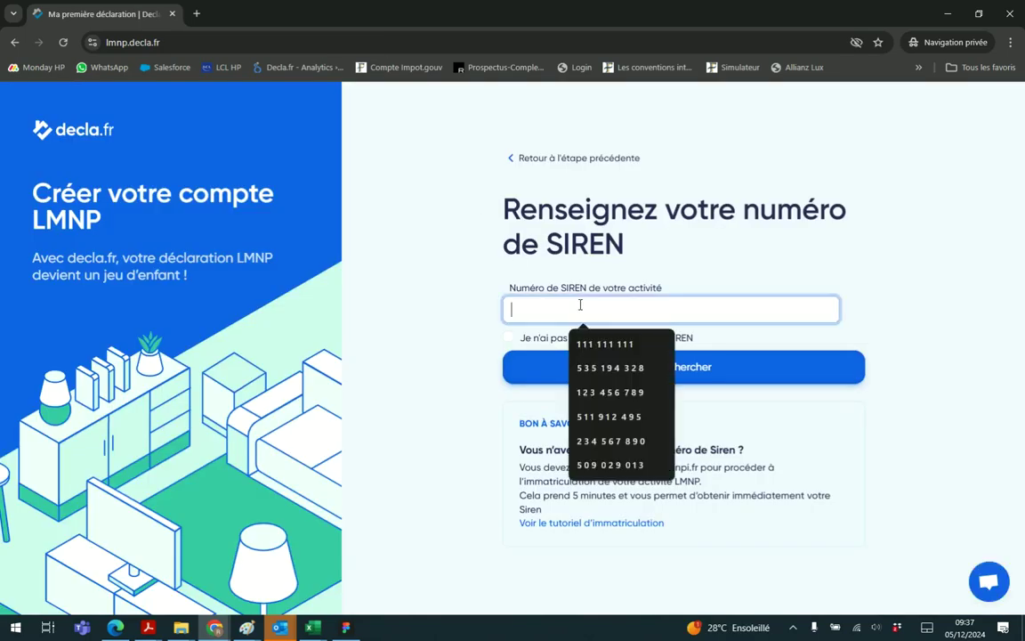
left_click(612, 347)
left_click(640, 373)
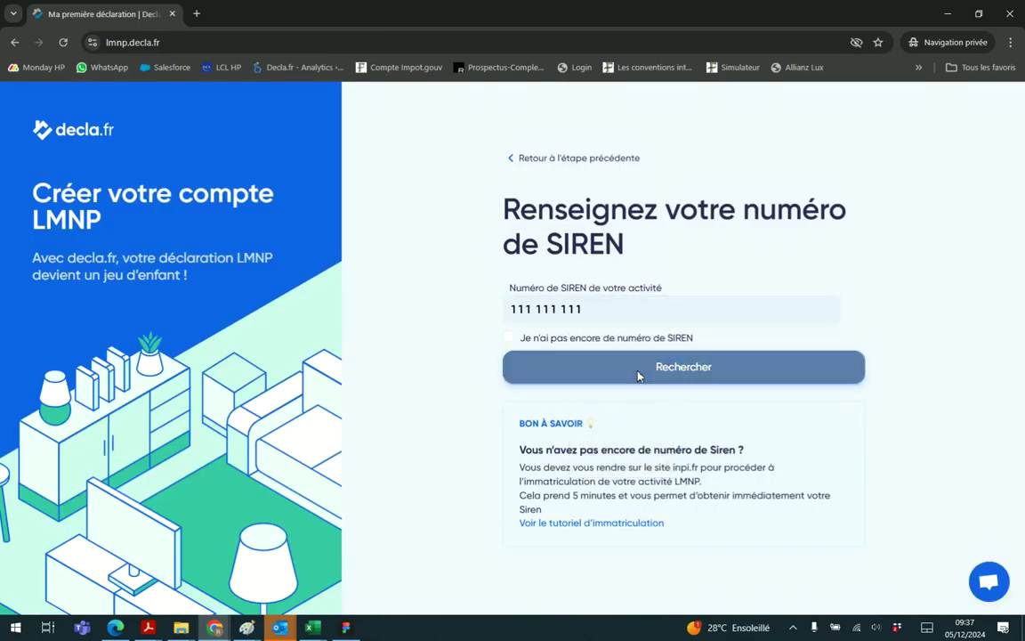
left_click(611, 354)
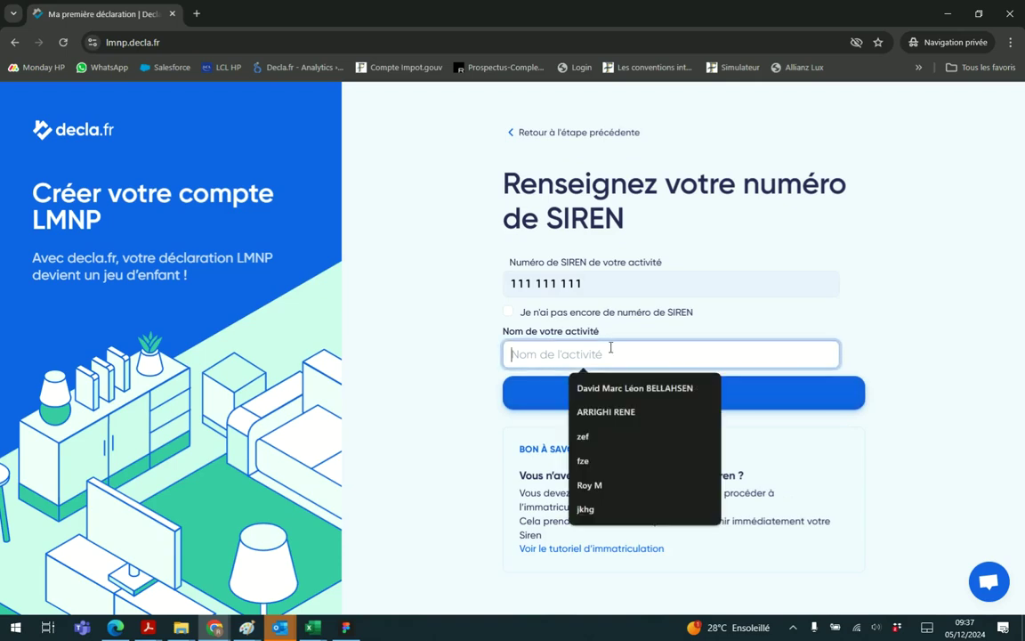
type("Alex")
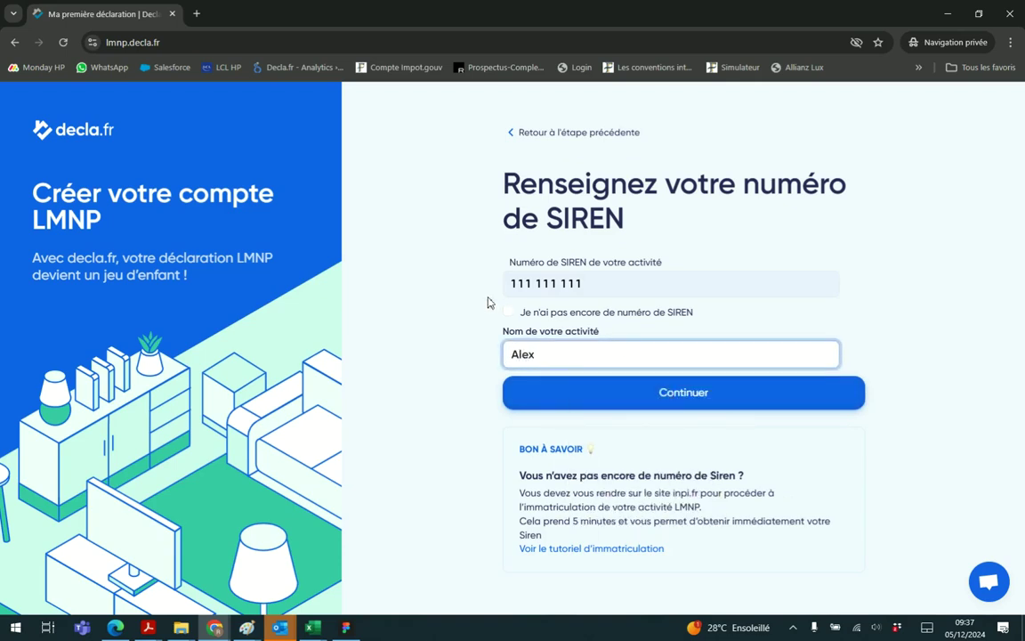
left_click(471, 326)
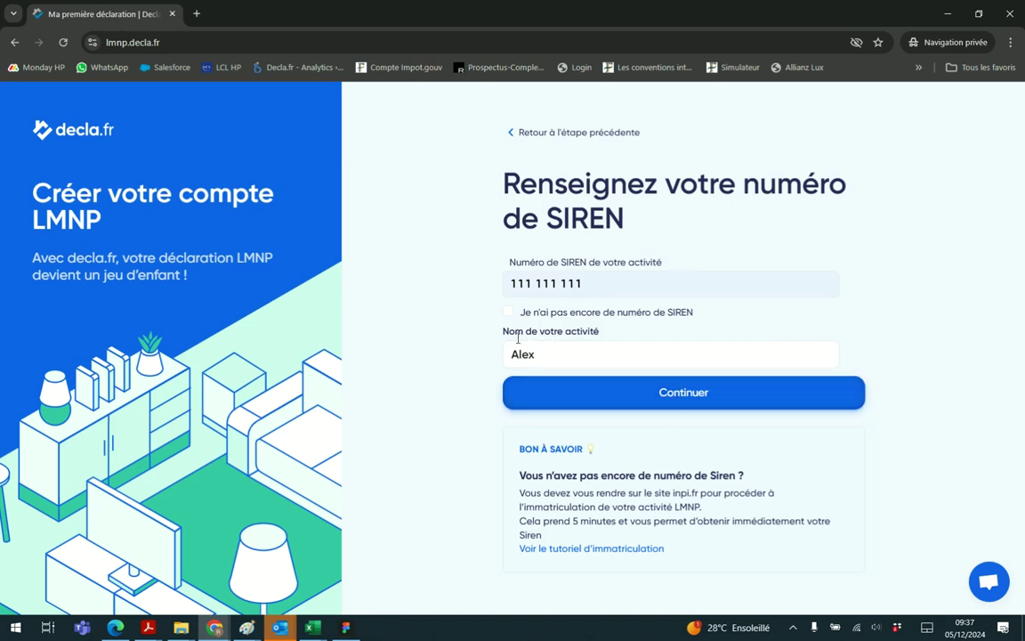
left_click(677, 411)
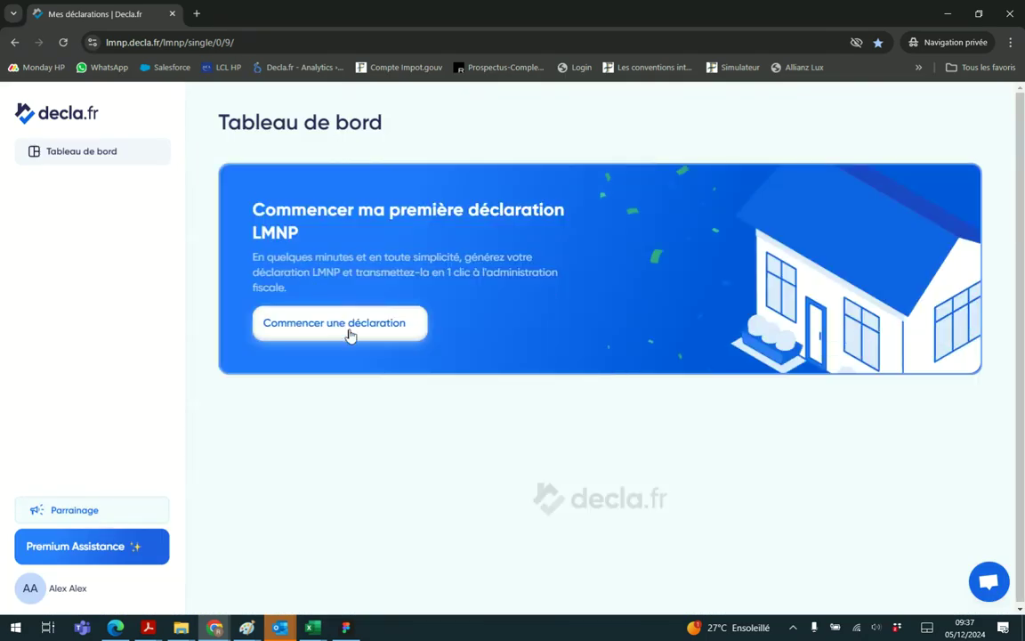
Start a first declaration for 'Déclaration 2025 des revenus 2024'
left_click(349, 334)
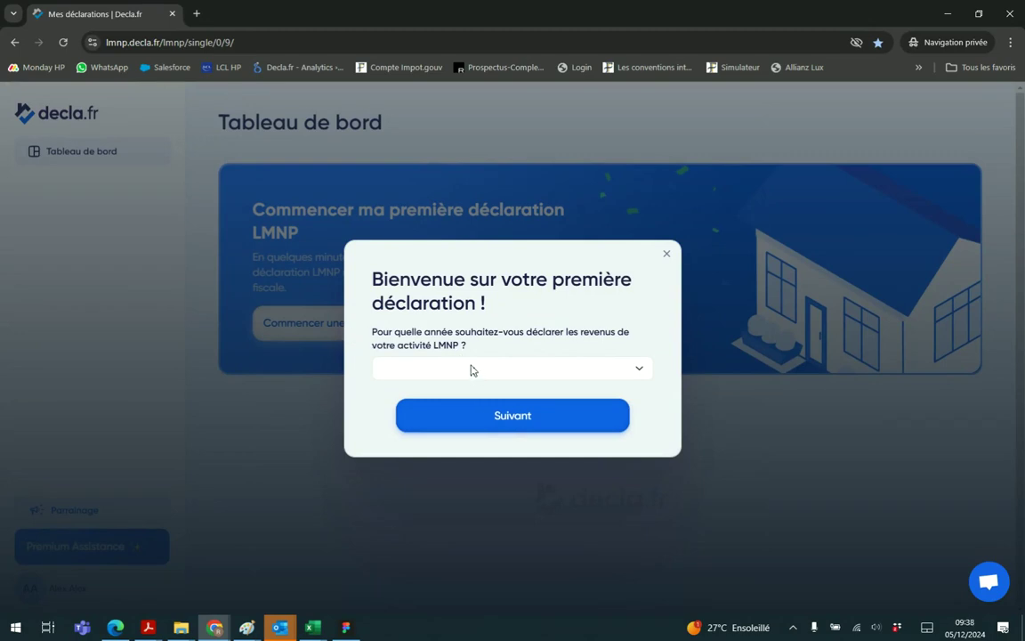
left_click(525, 368)
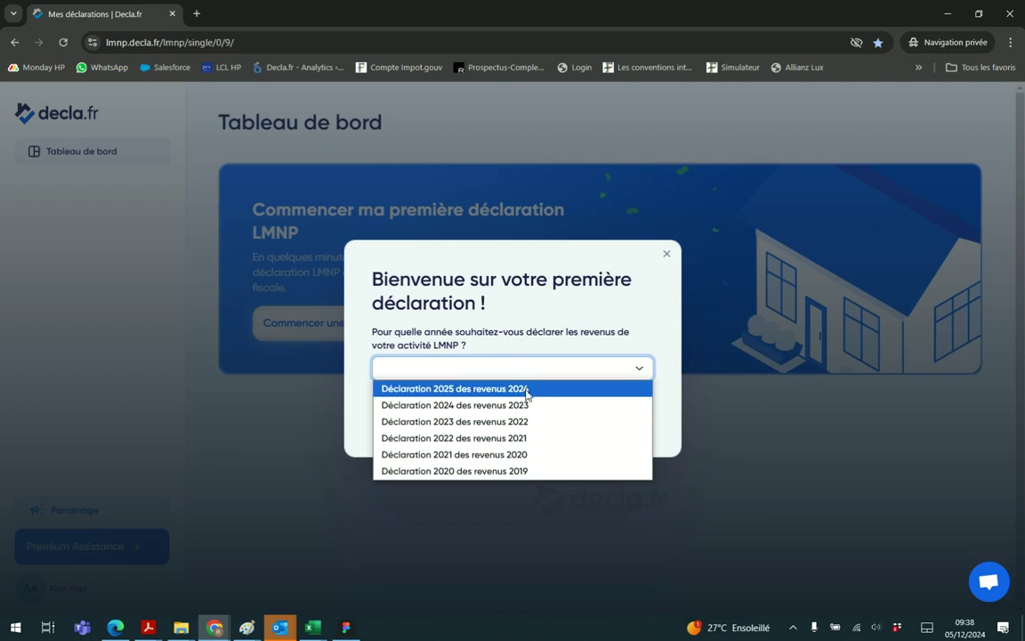
left_click(526, 395)
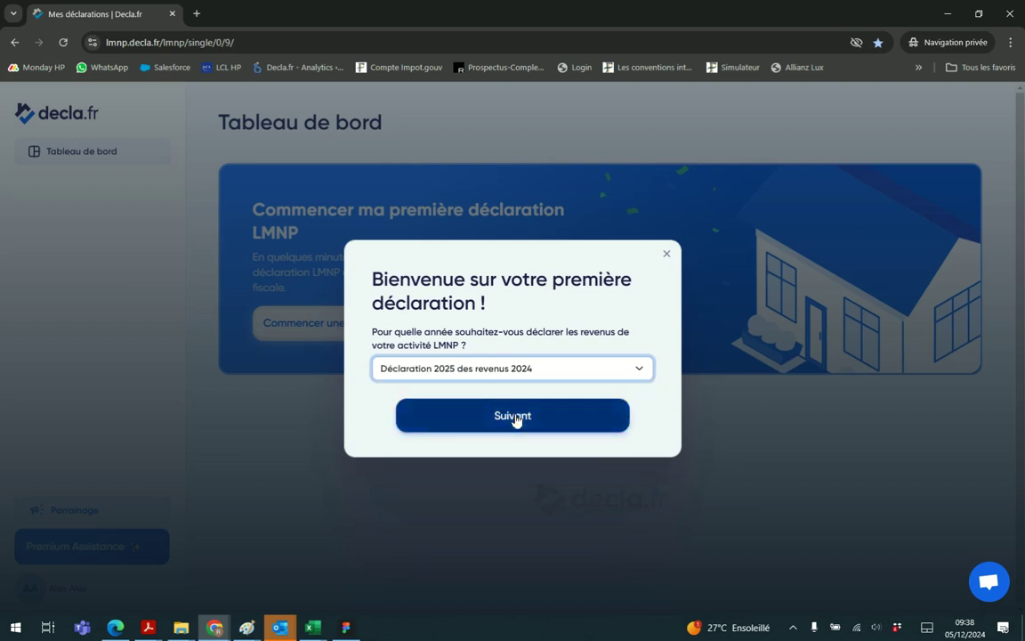
left_click(516, 419)
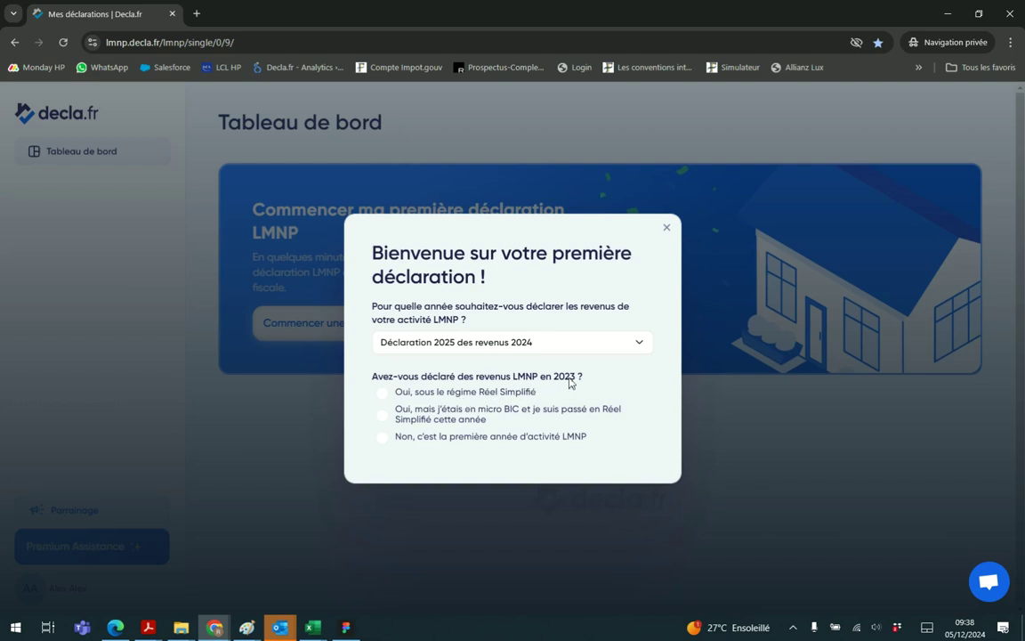
Answer Réel Simplifié for 2023, one property, and activity start date 01/01/2020
left_click(384, 401)
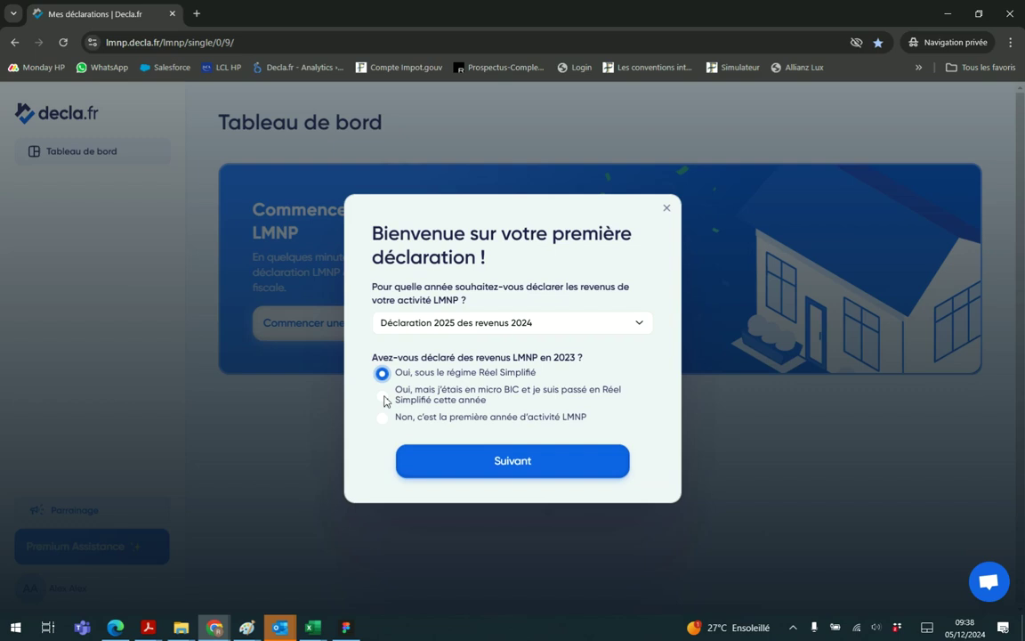
left_click(513, 461)
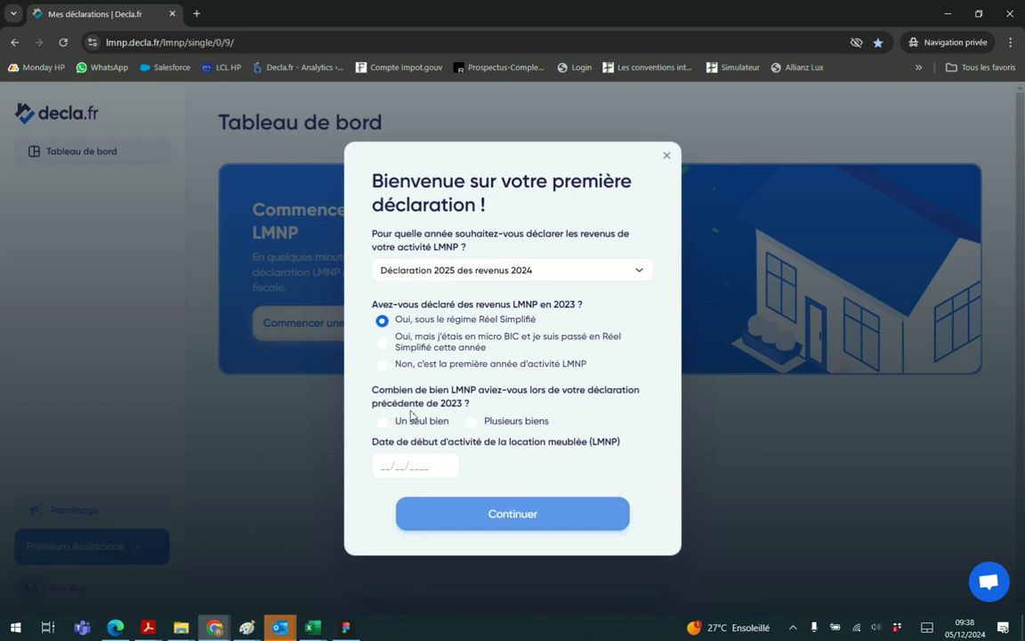
left_click(382, 422)
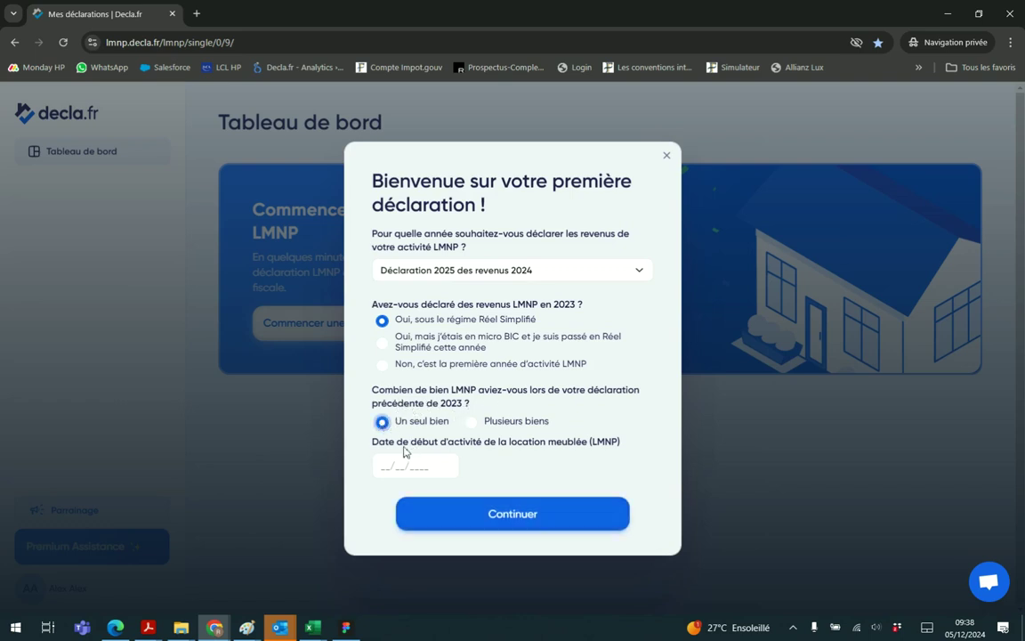
left_click(431, 463)
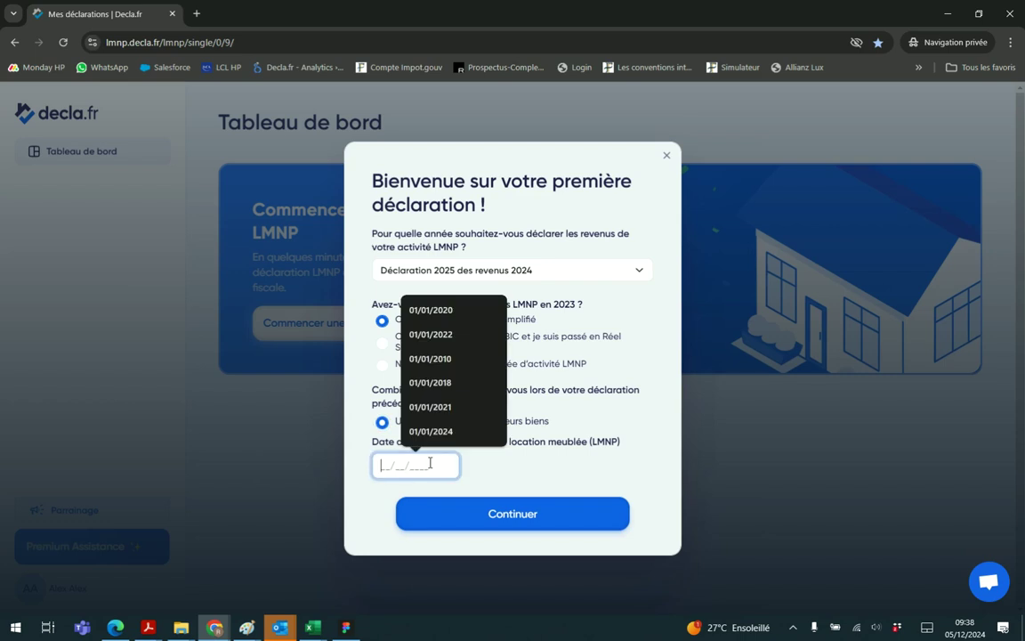
type("01/01/2020")
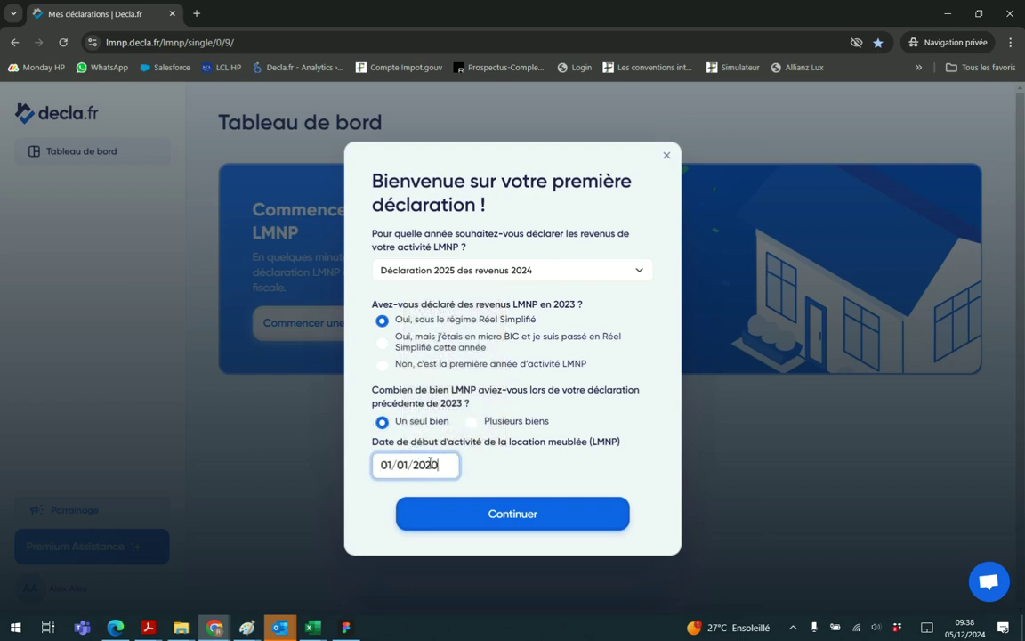
left_click(521, 518)
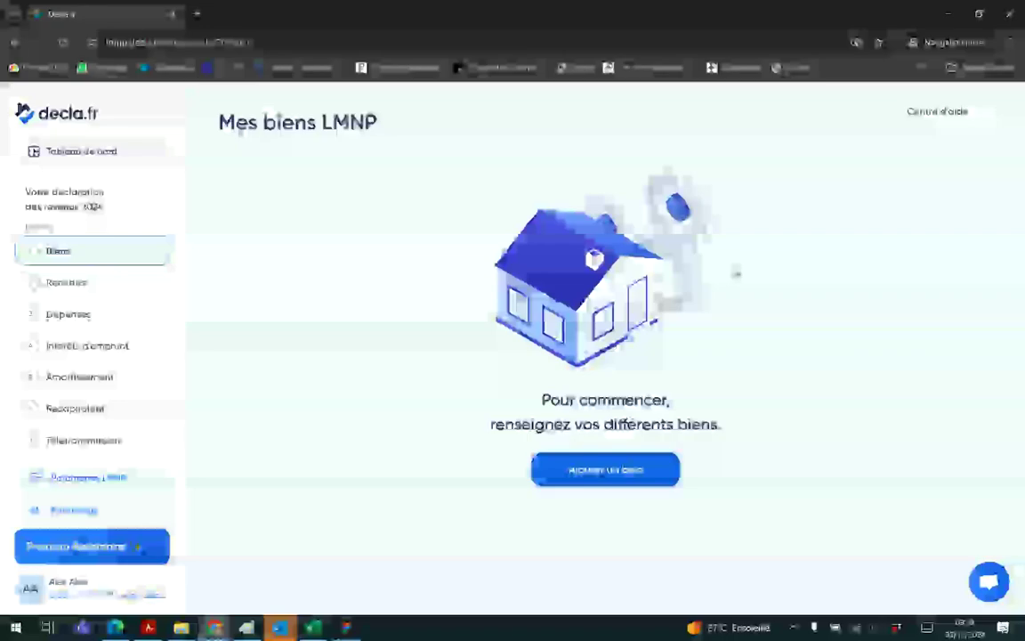
Add the Paris rental property with its suggested address and entry date 01/01/2020
left_click(622, 464)
left_click(315, 256)
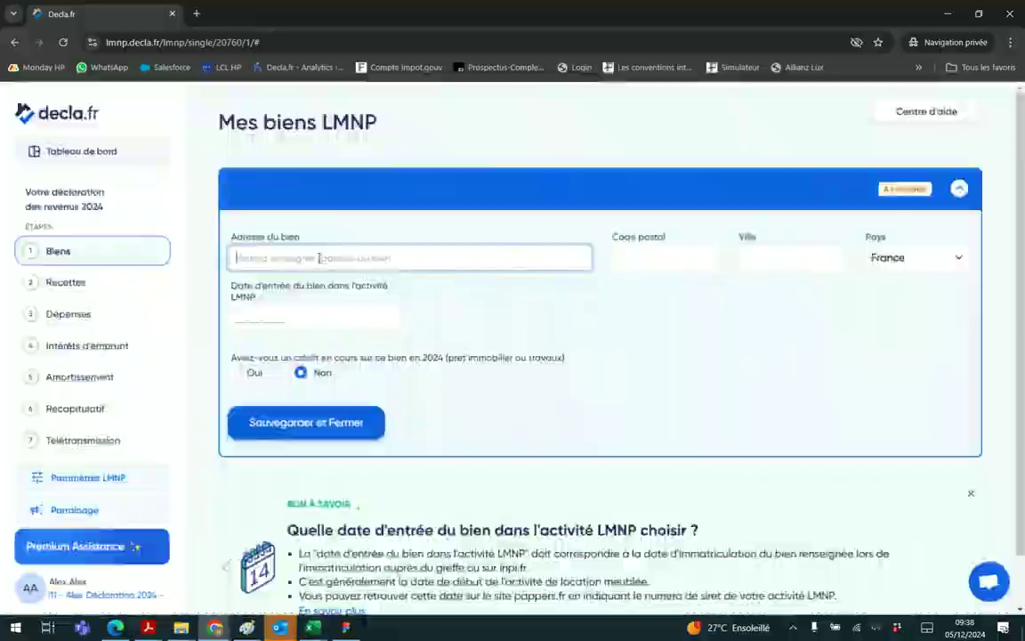
type("52")
left_click(316, 282)
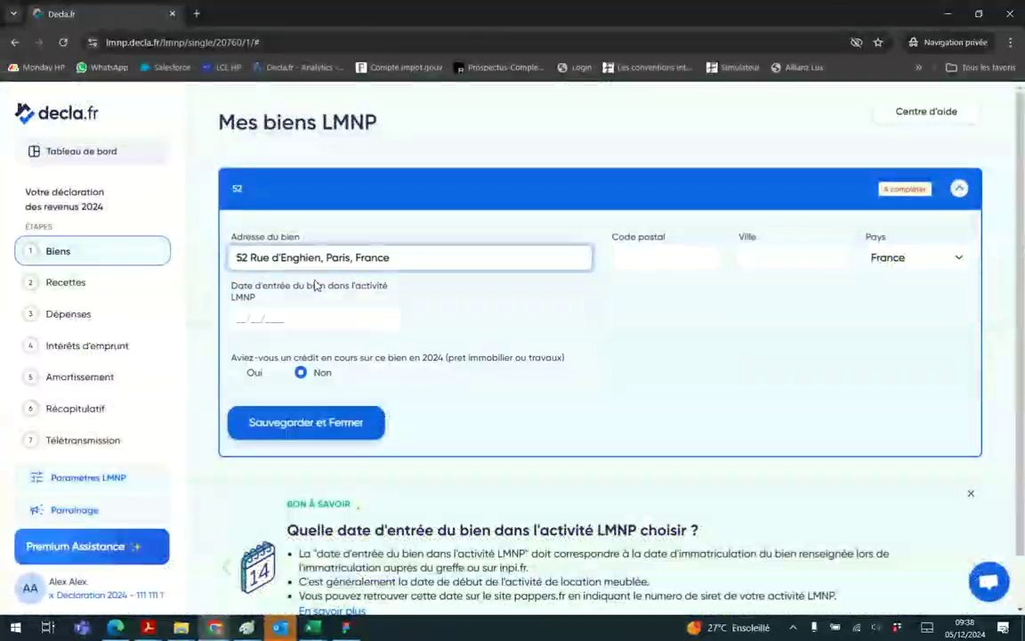
left_click(301, 310)
type("01/01/2020")
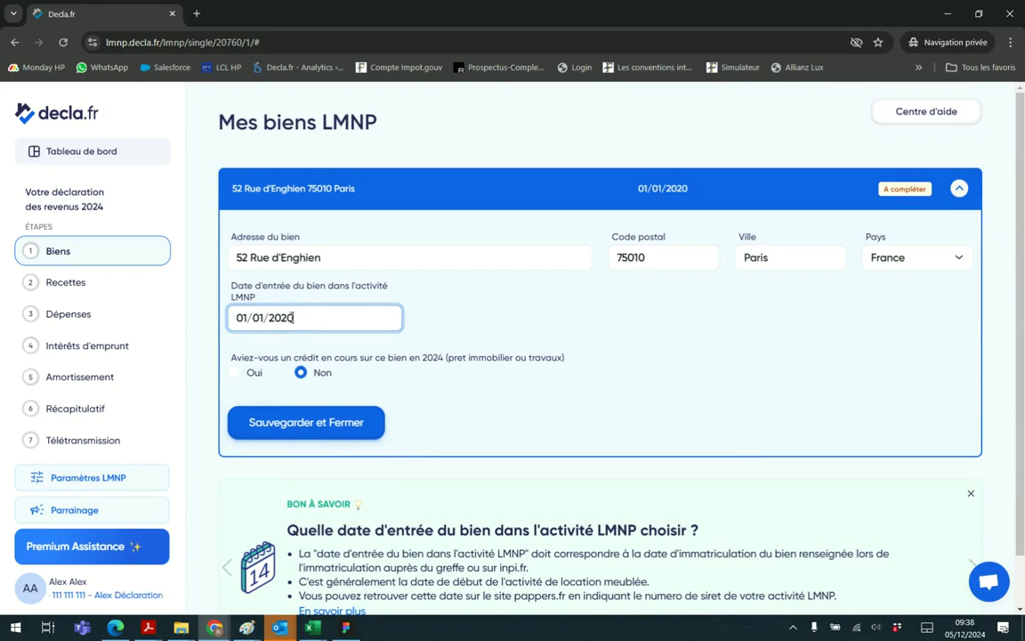
Declare a 2024 loan with 100000 € remaining capital, save the property and move on
left_click(249, 372)
left_click(284, 429)
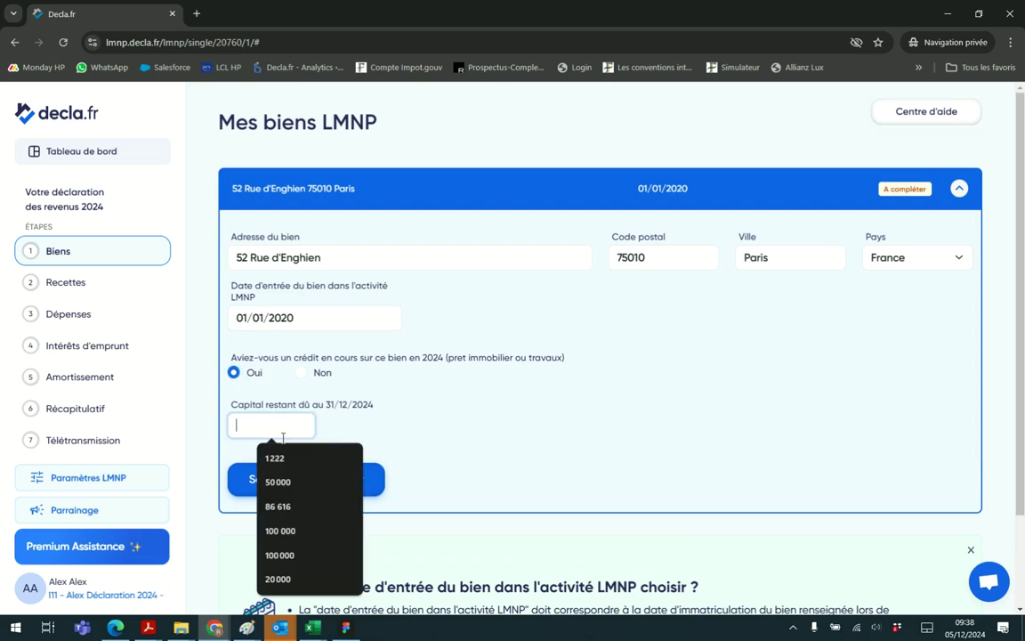
type("1000000")
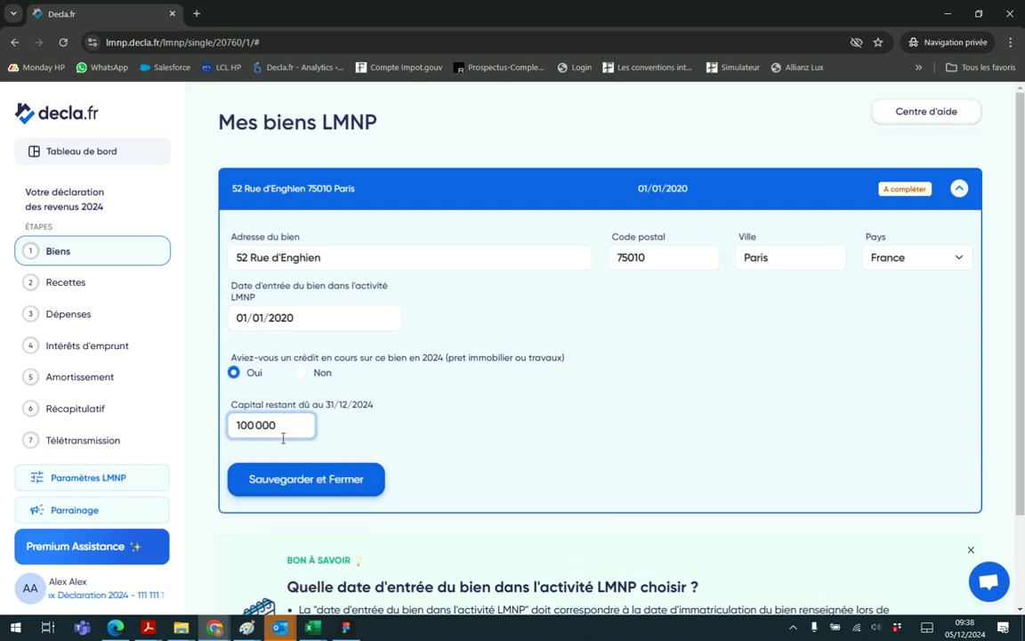
left_click(318, 481)
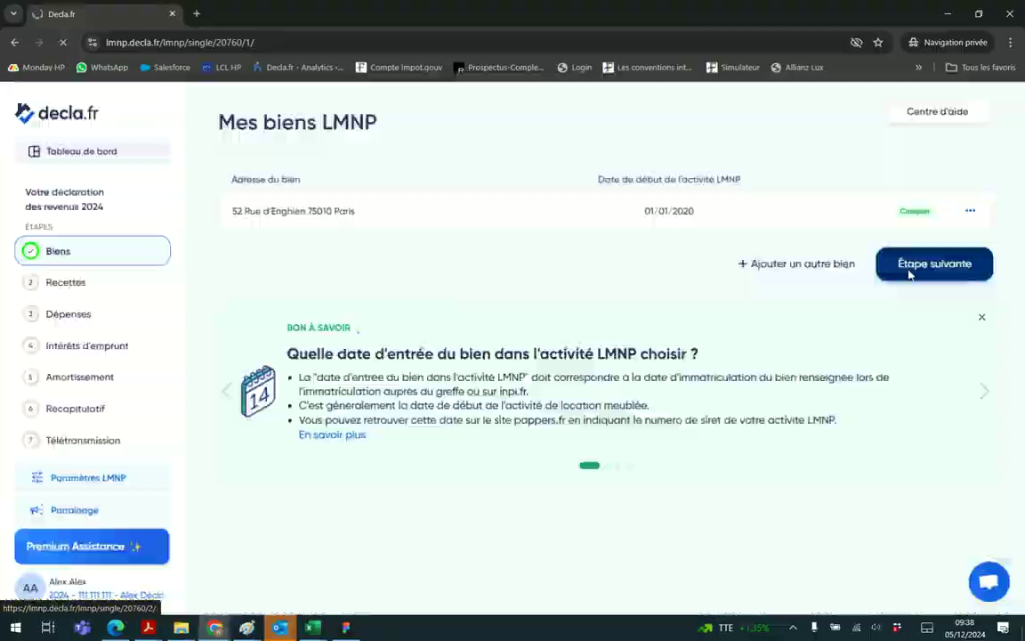
left_click(909, 272)
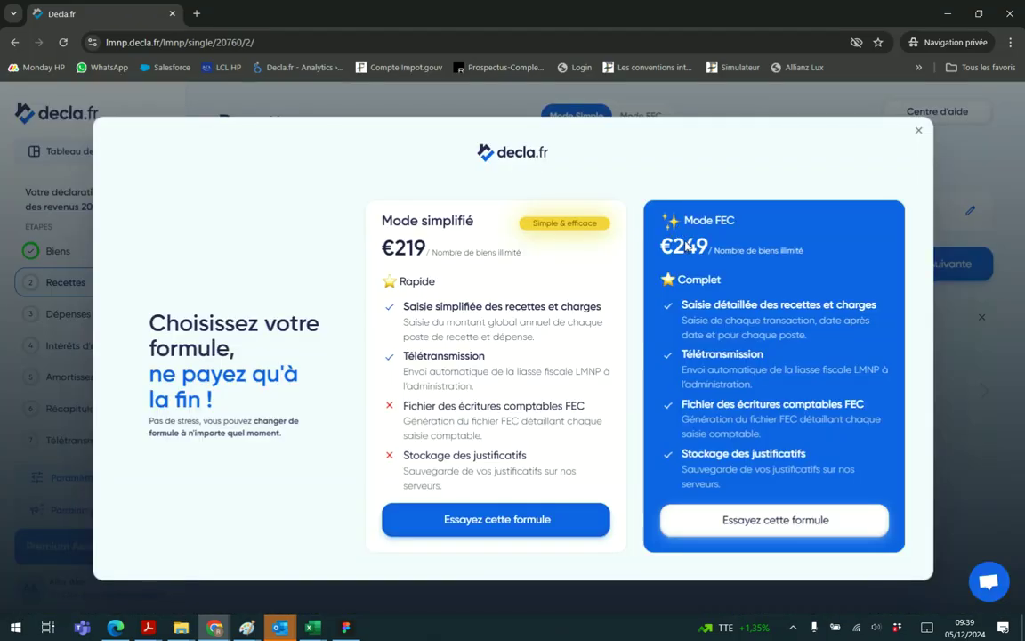
Choose Mode simplifié and save 12000 € of 2024 gross rents for the property
left_click(520, 529)
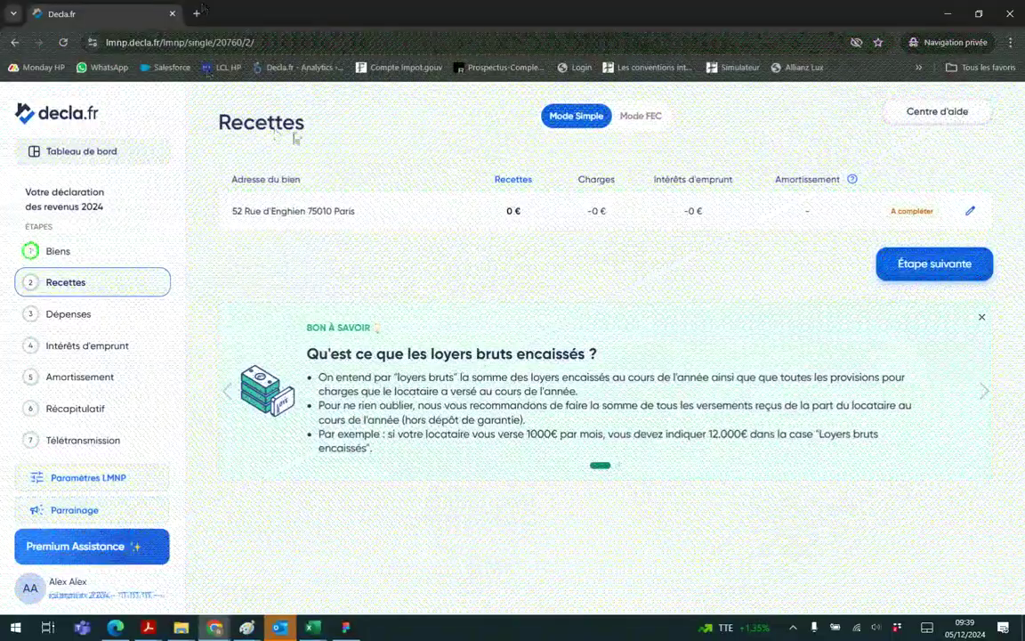
left_click(415, 211)
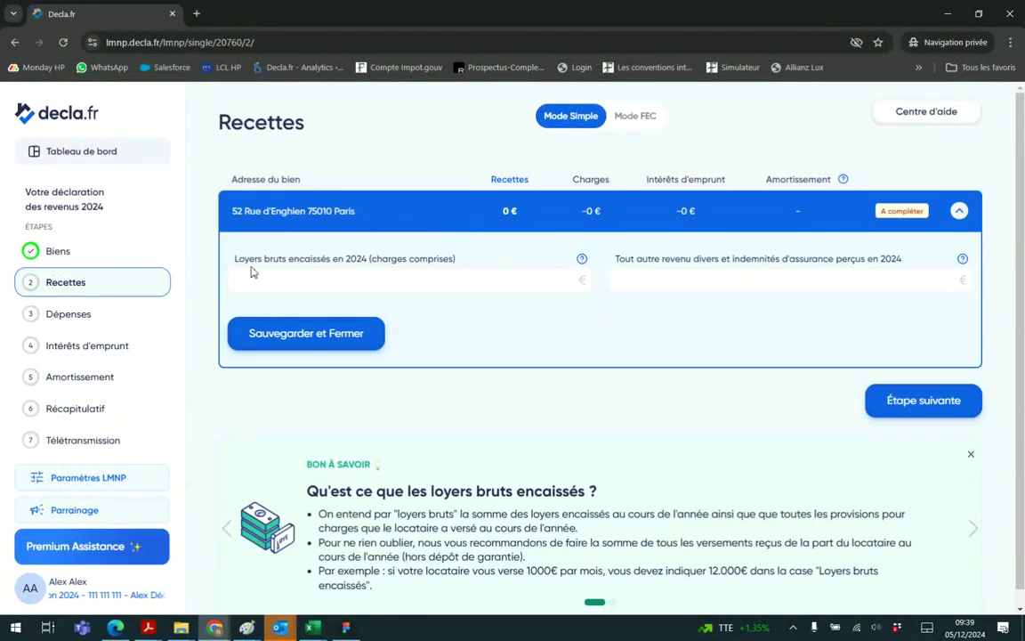
left_click(352, 283)
type("12000")
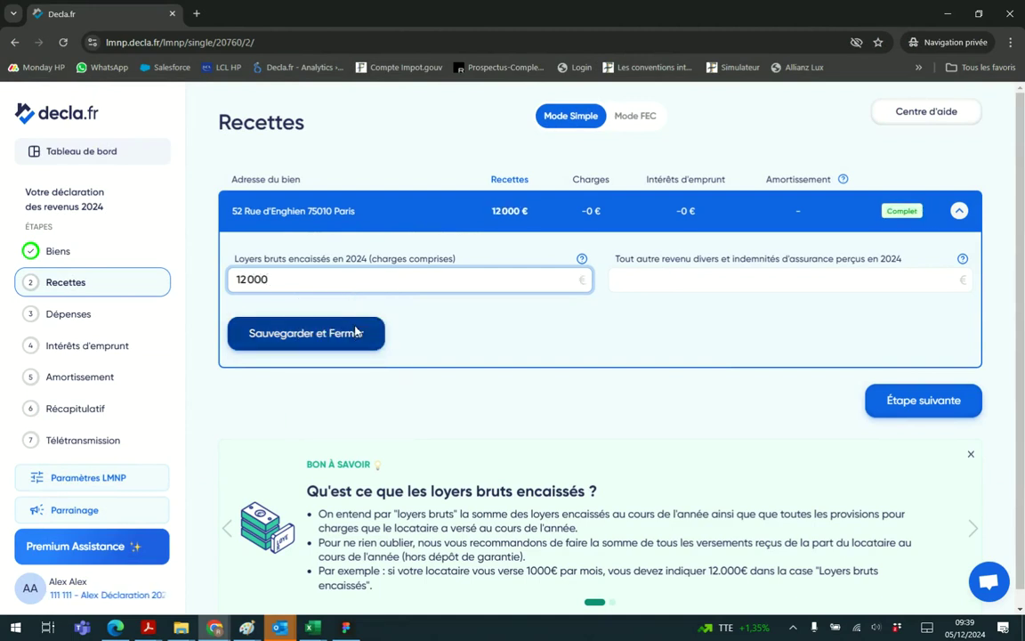
left_click(356, 332)
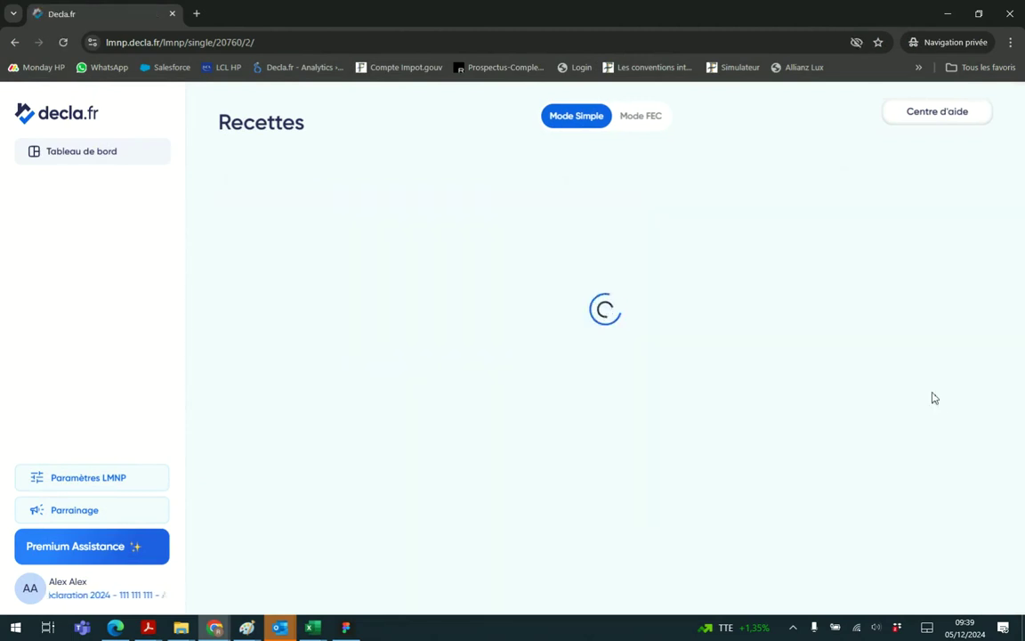
left_click(926, 275)
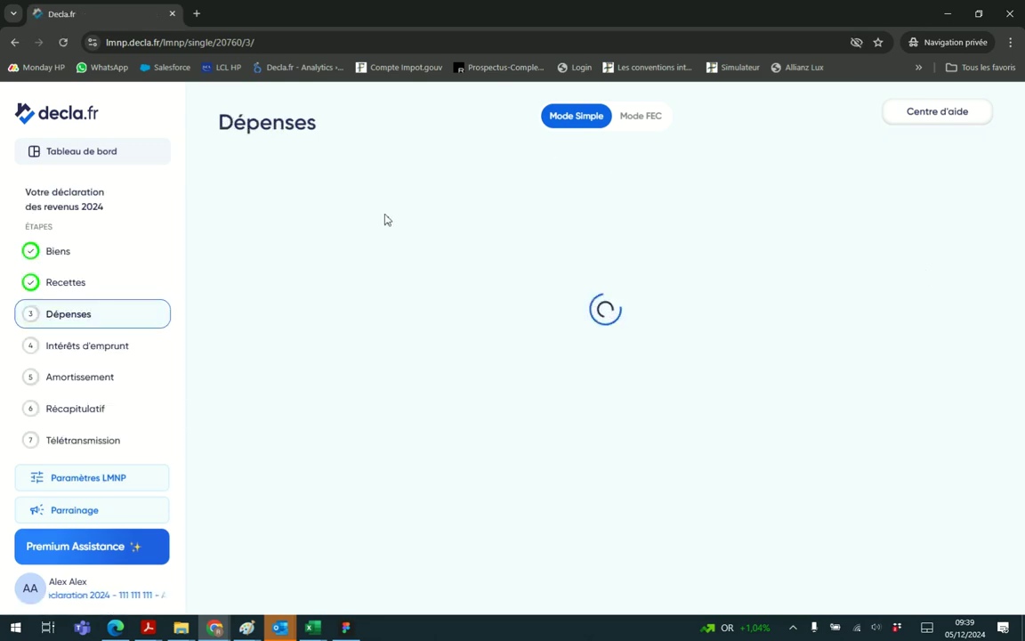
Enter management fees 500, co-ownership charges 1200 and accounting fees 650 for the property
left_click(312, 222)
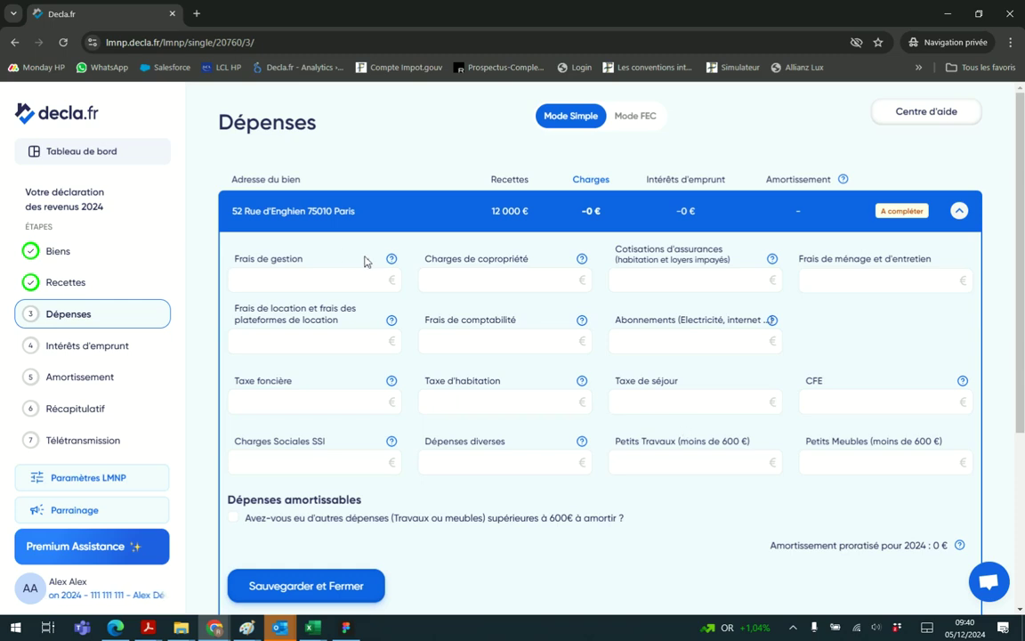
left_click(327, 276)
type("500")
key("Tab")
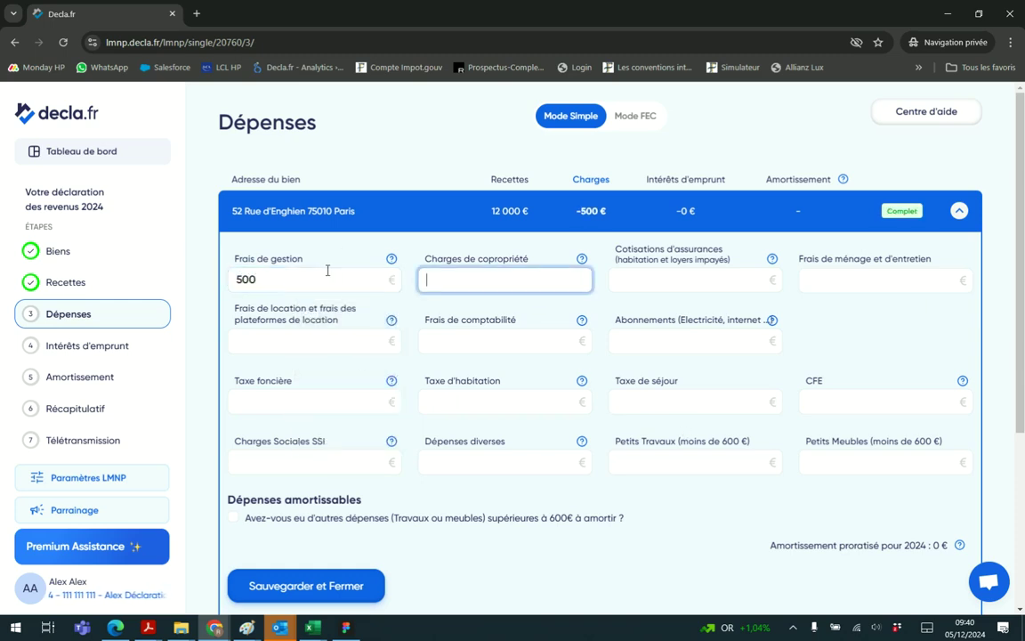
type("12000")
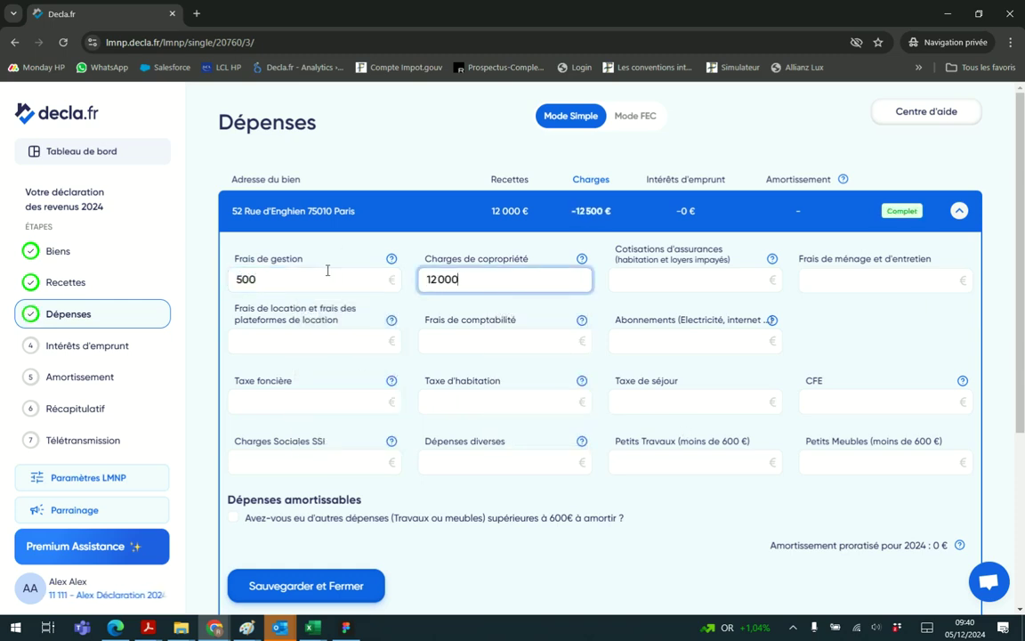
key("BackSpace")
left_click(456, 341)
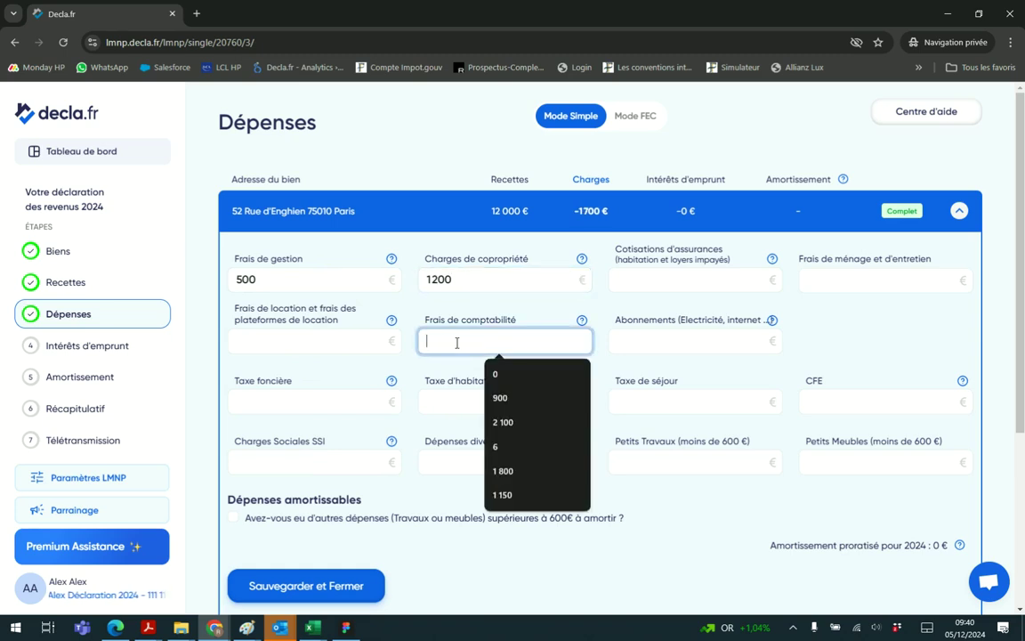
type("650")
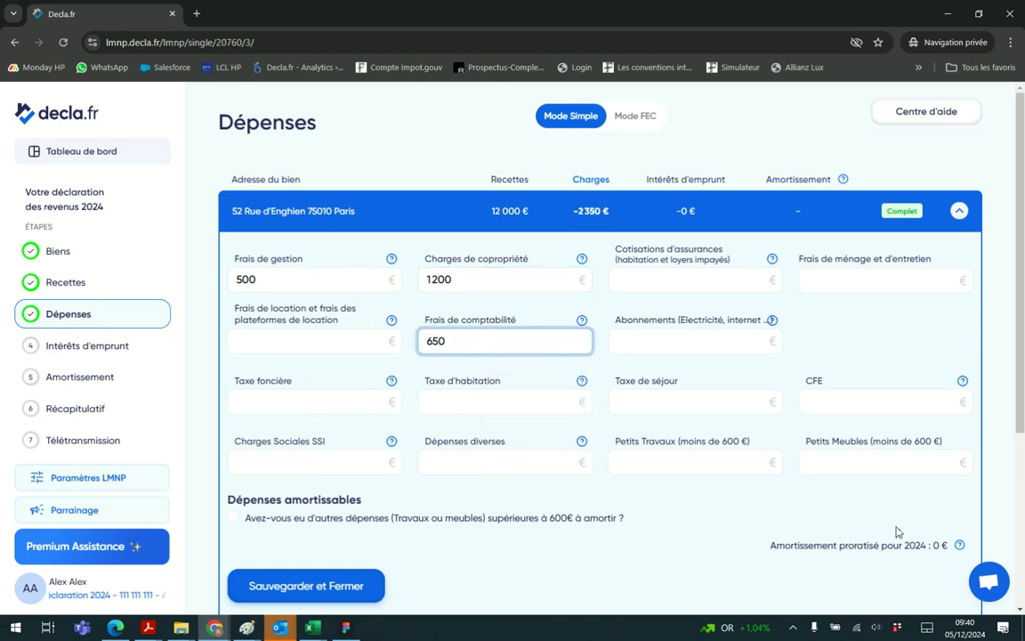
Add property tax 1200 and small works 500, leave no depreciable expenses, and save
left_click(350, 404)
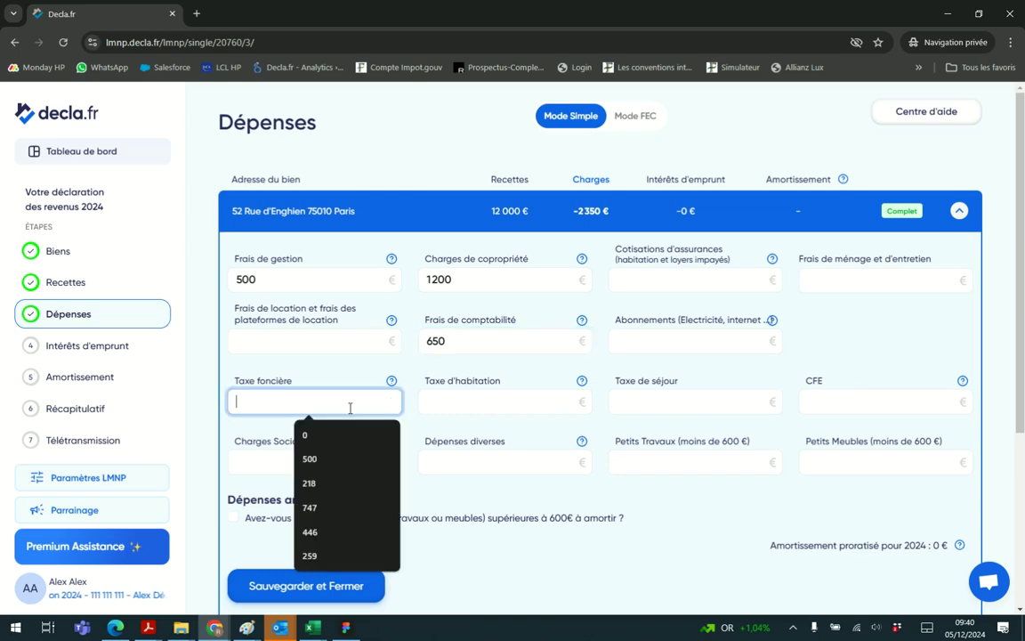
type("1200")
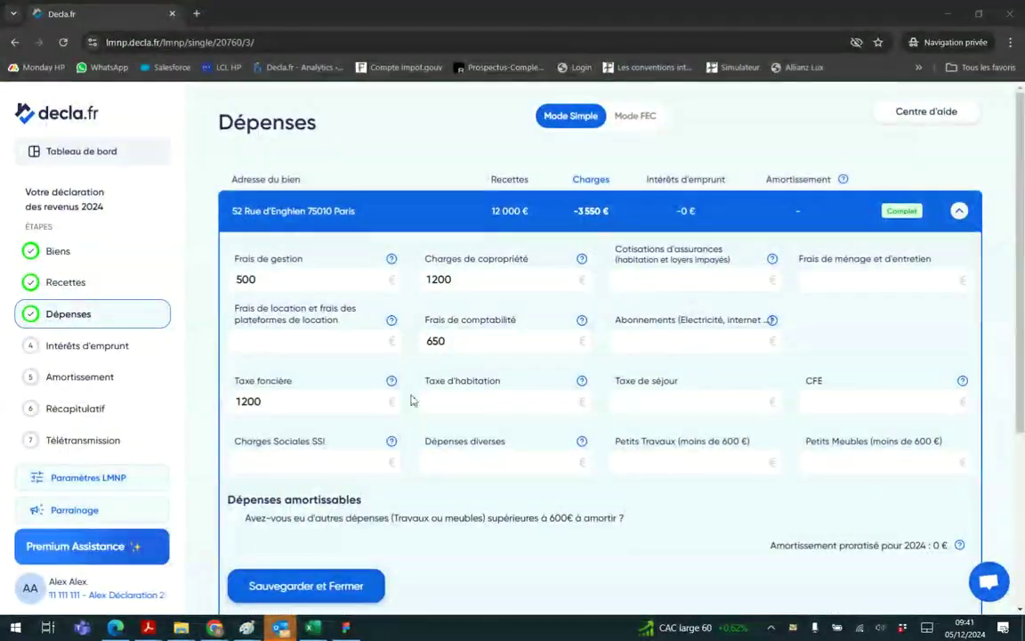
left_click(699, 459)
type("500")
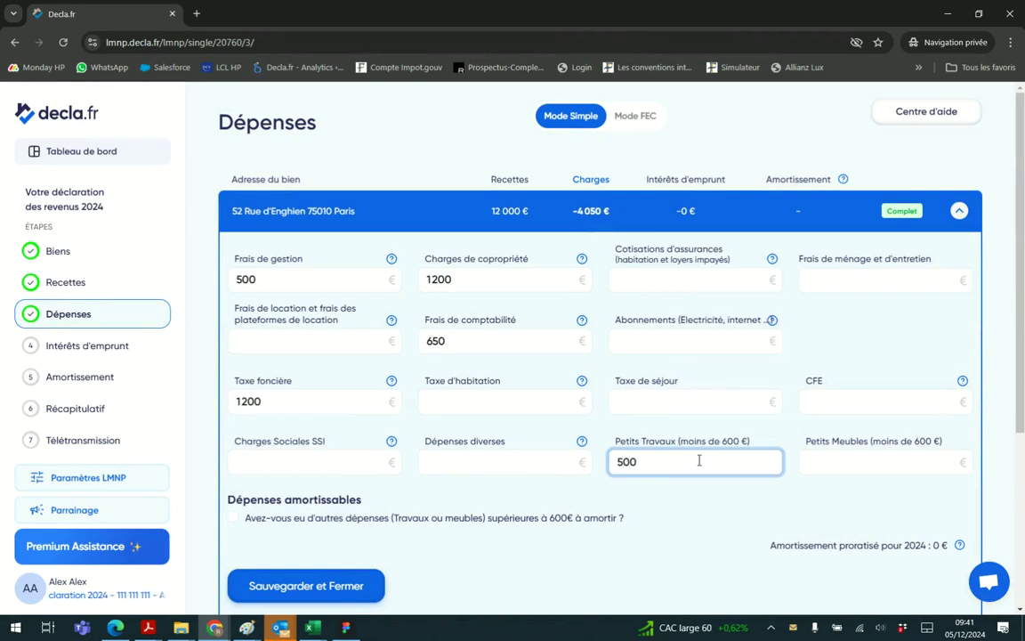
scroll(699, 459, "down", 2)
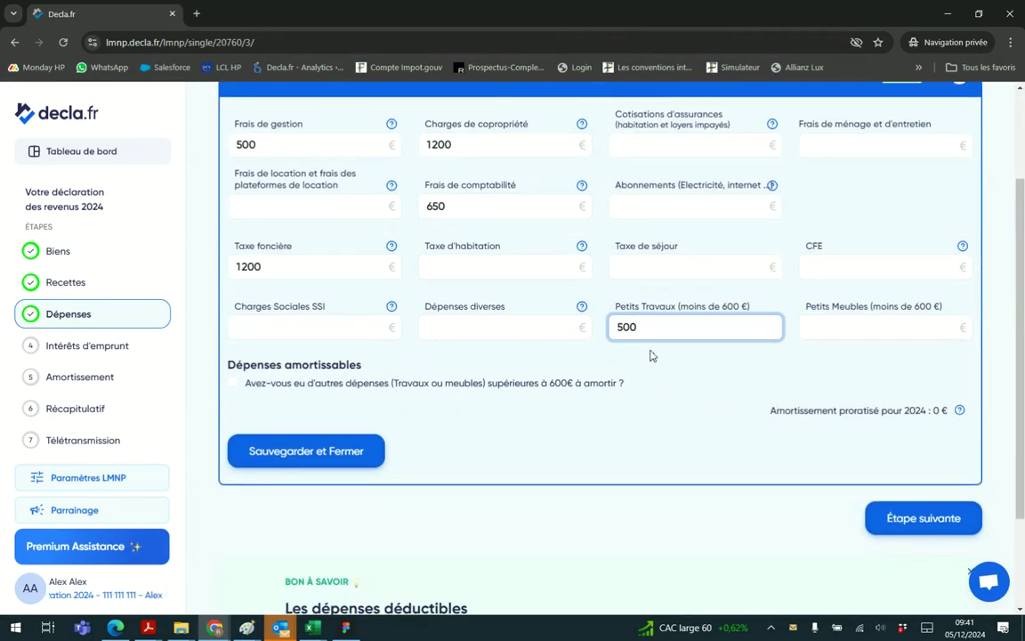
scroll(623, 392, "up", 1)
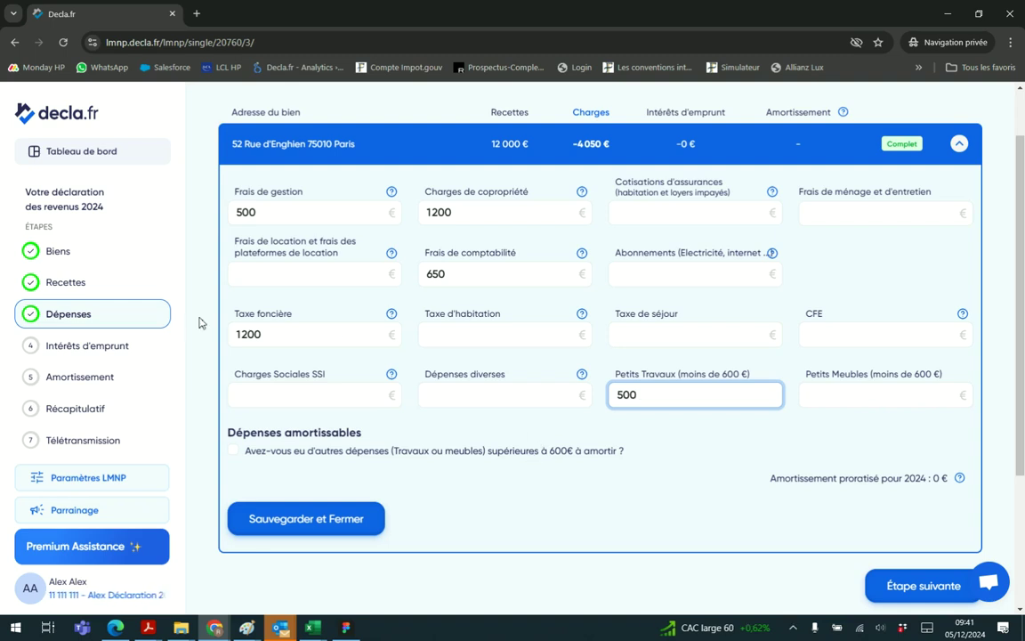
left_click(233, 451)
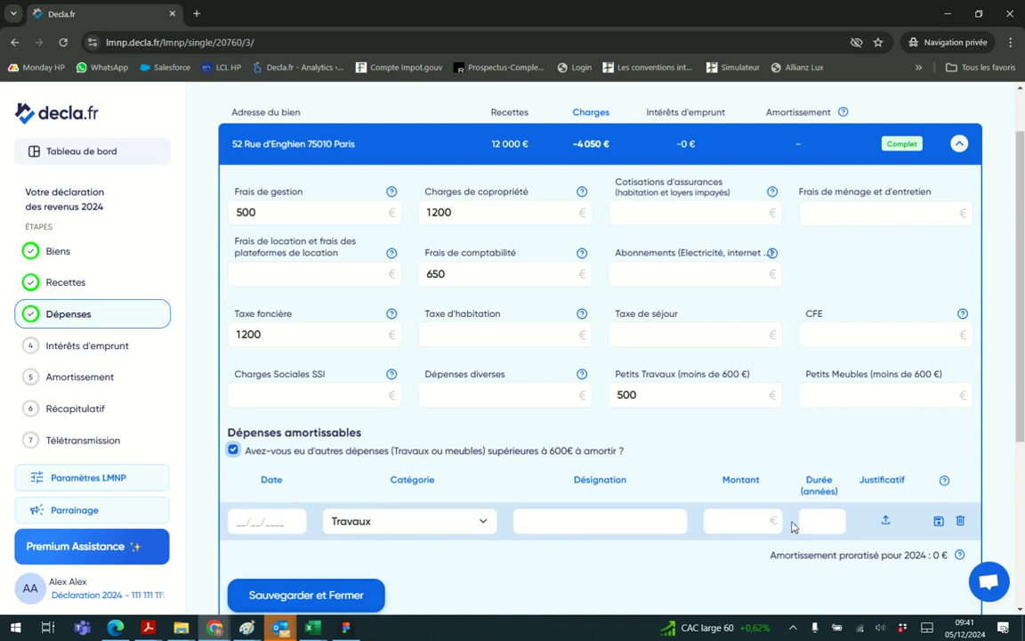
scroll(793, 527, "down", 1)
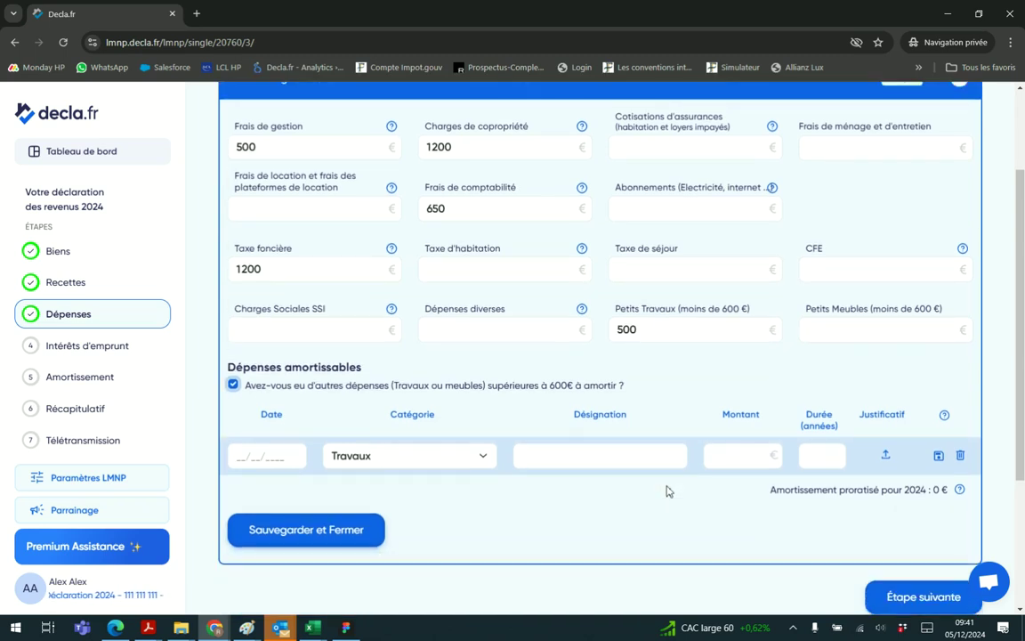
left_click(233, 383)
scroll(637, 492, "up", 1)
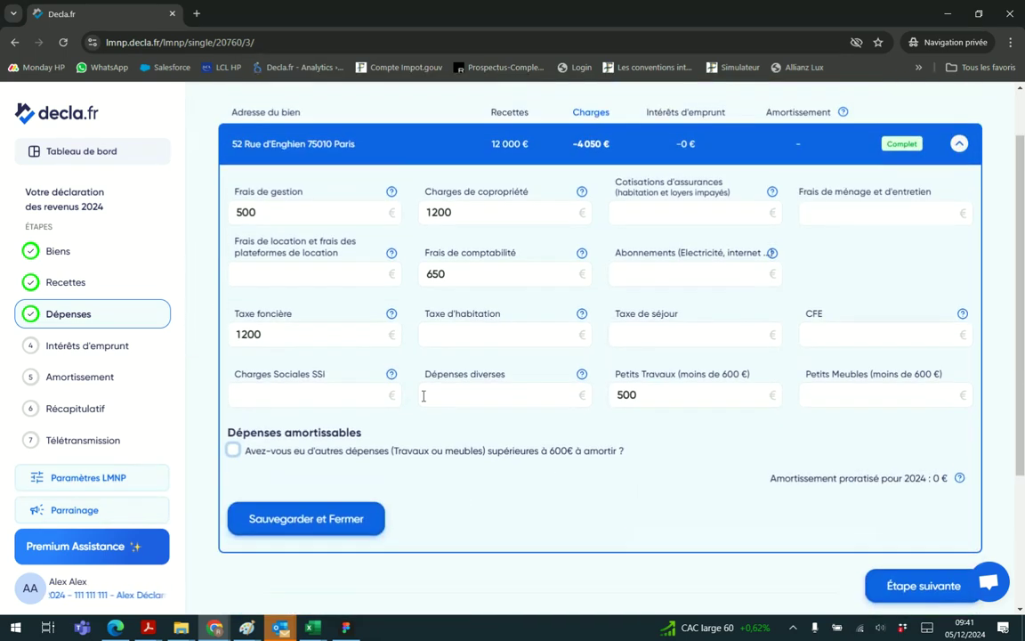
left_click(313, 524)
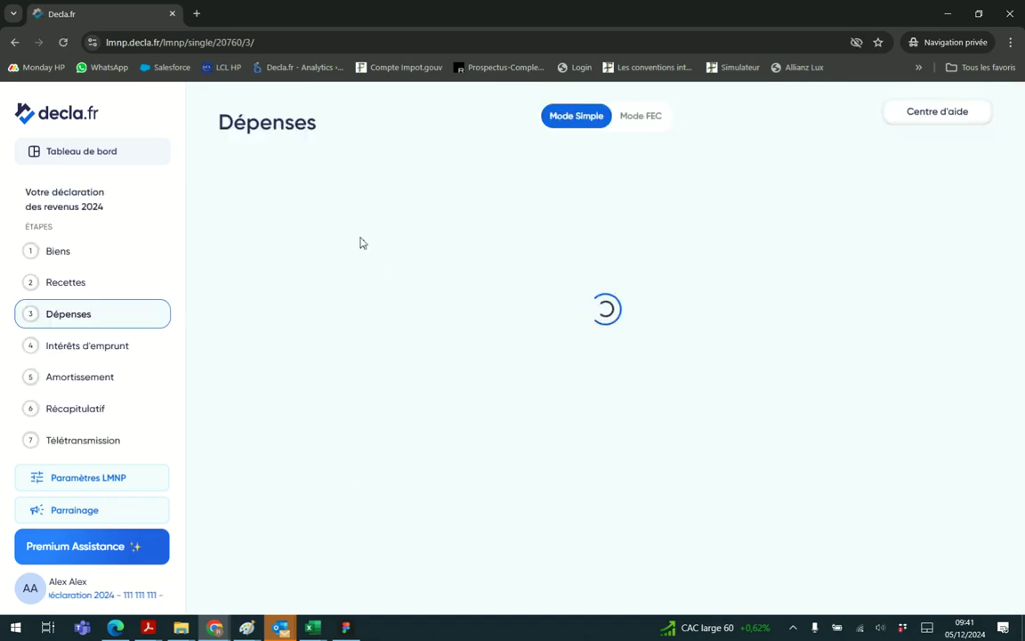
Save 1200 € of loan interest and insurance for the property, then continue to Amortissement
left_click(901, 265)
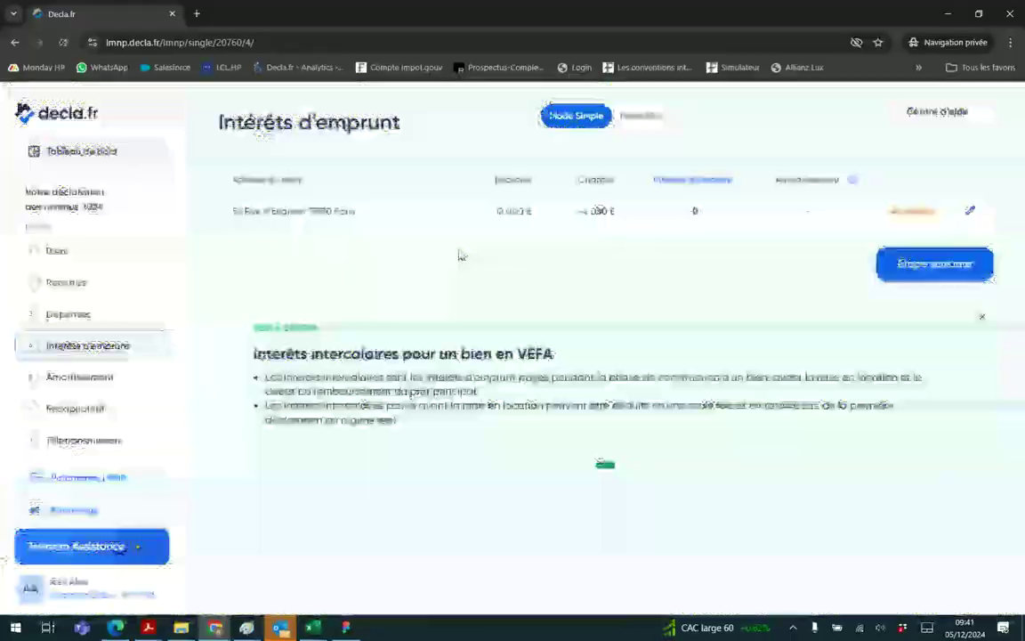
left_click(424, 270)
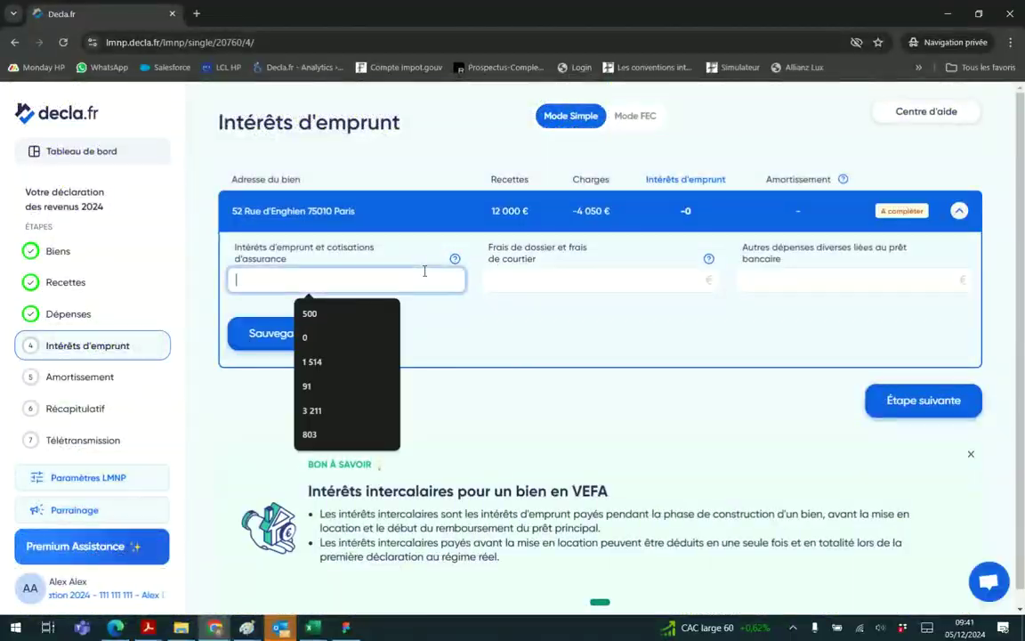
type("1200")
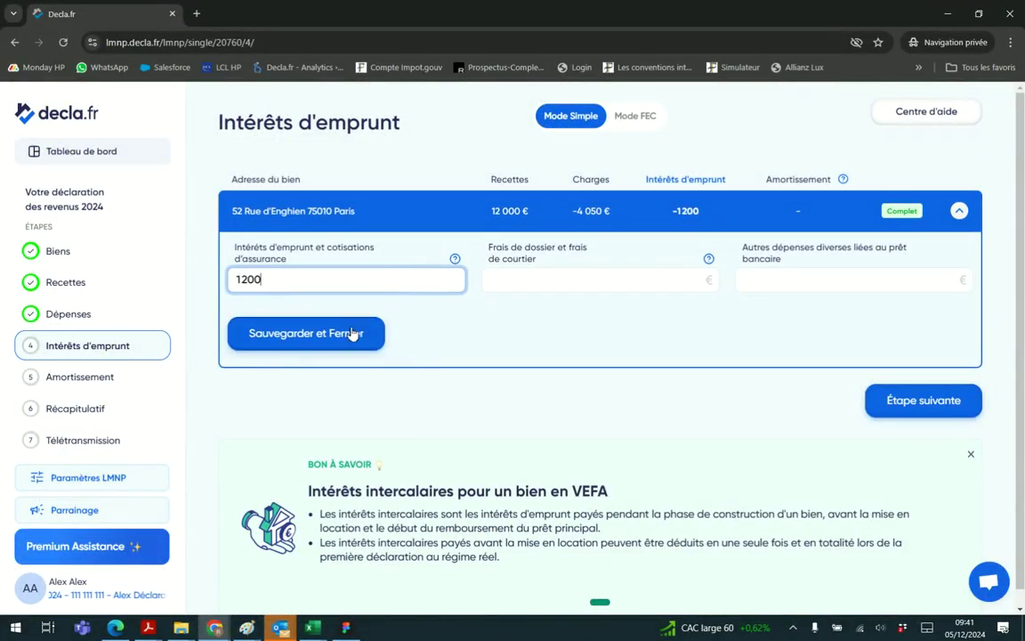
left_click(343, 335)
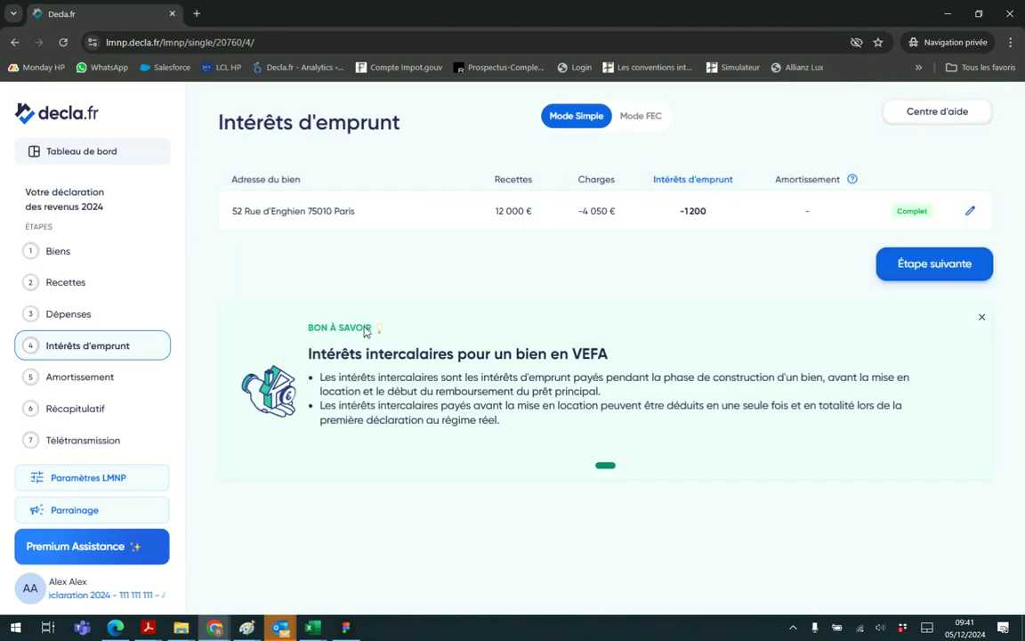
left_click(924, 272)
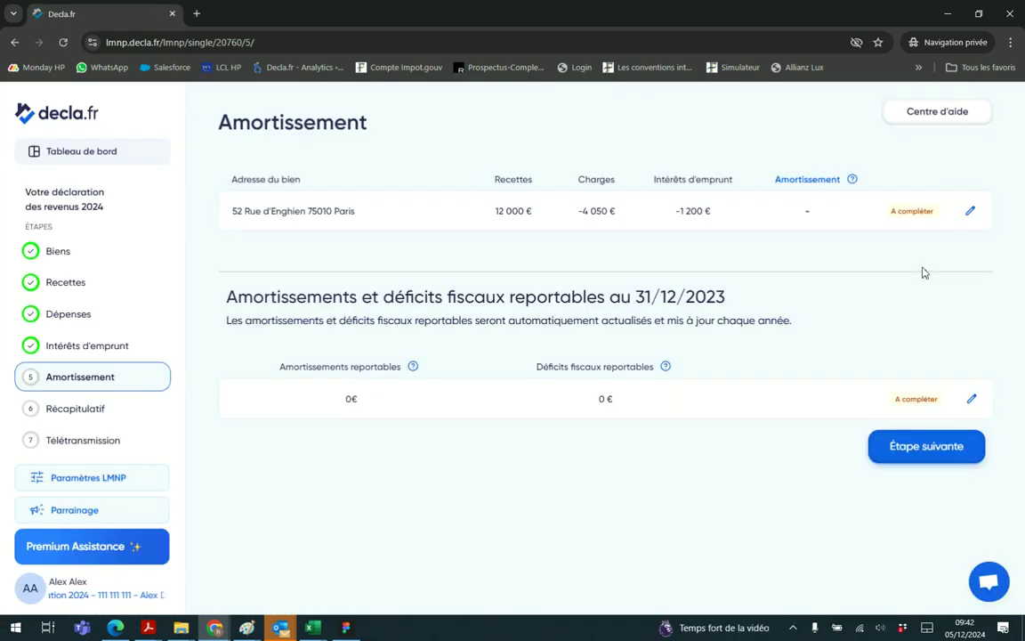
left_click(633, 211)
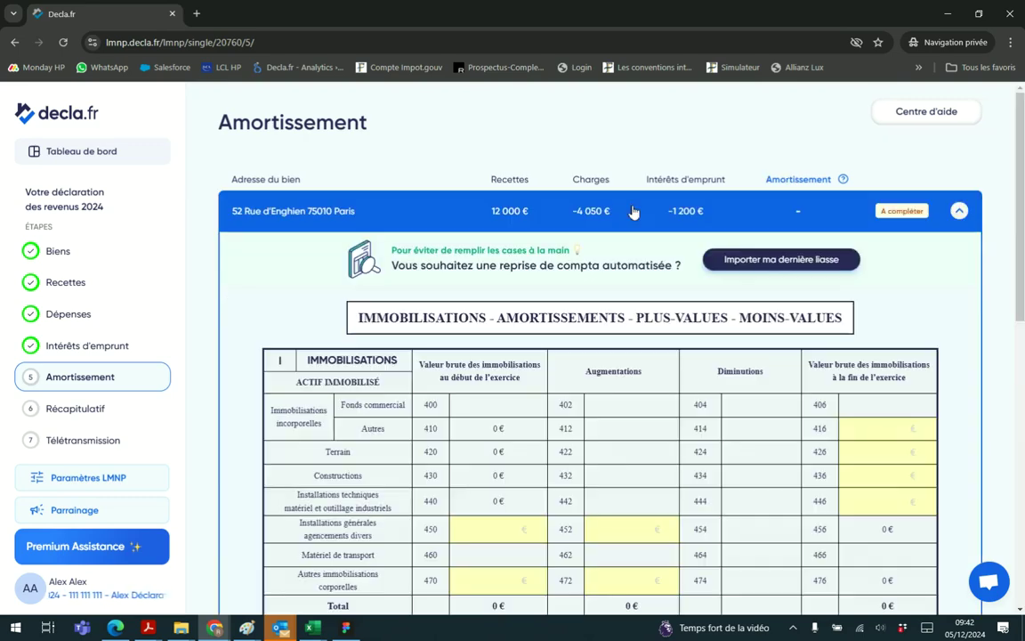
scroll(633, 211, "down", 3)
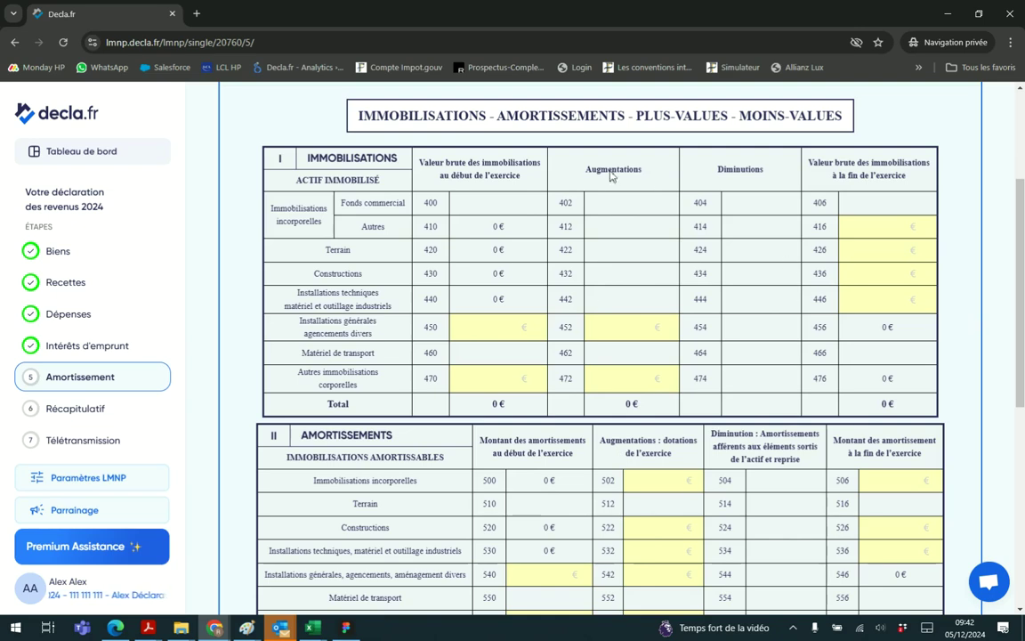
scroll(524, 397, "up", 1)
scroll(601, 366, "down", 1)
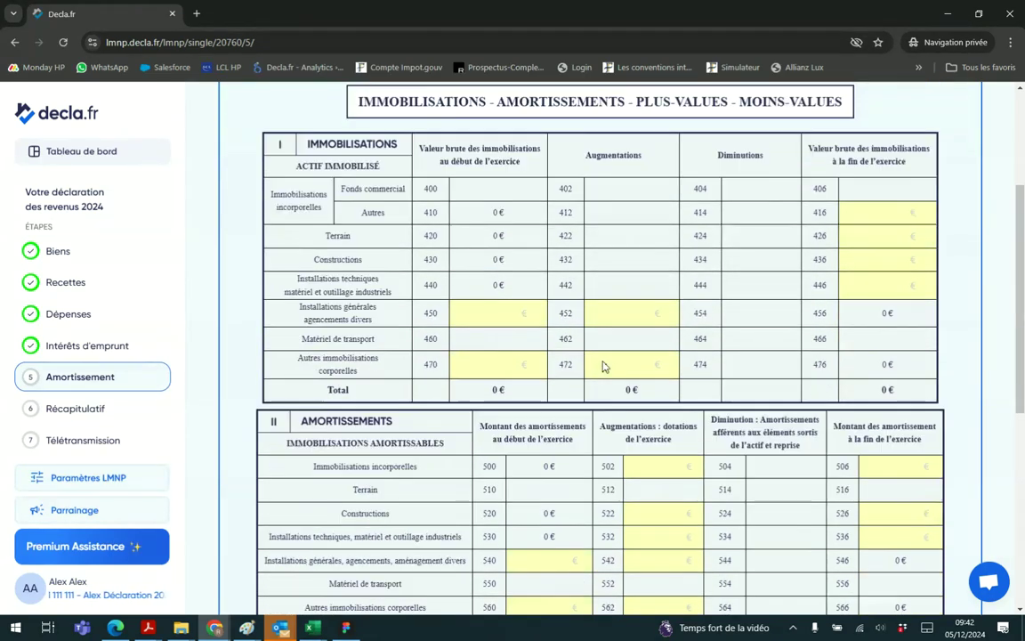
scroll(565, 304, "down", 1)
scroll(571, 311, "up", 1)
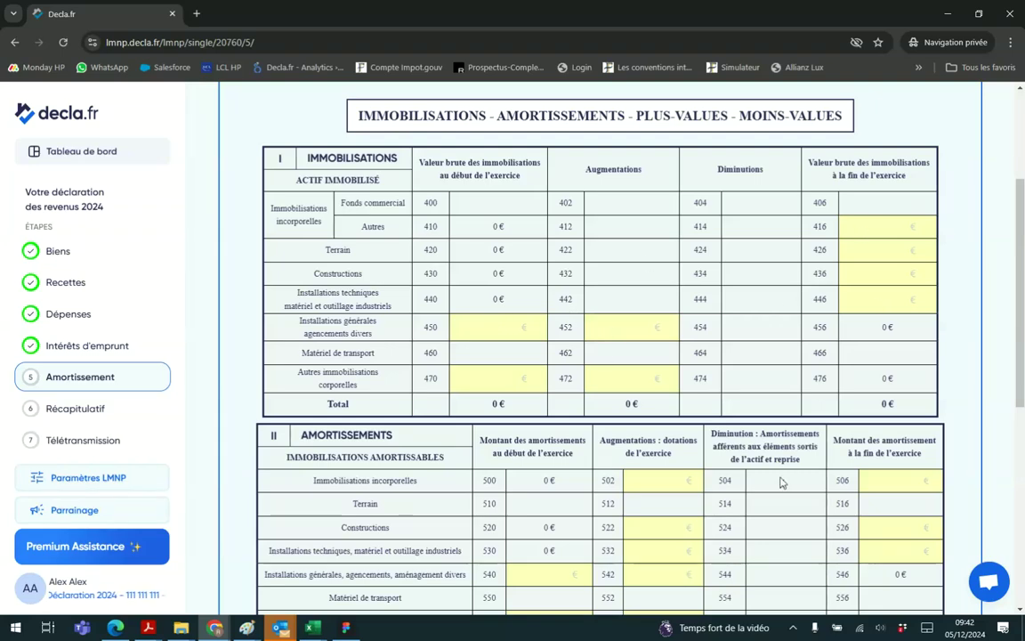
scroll(388, 205, "up", 1)
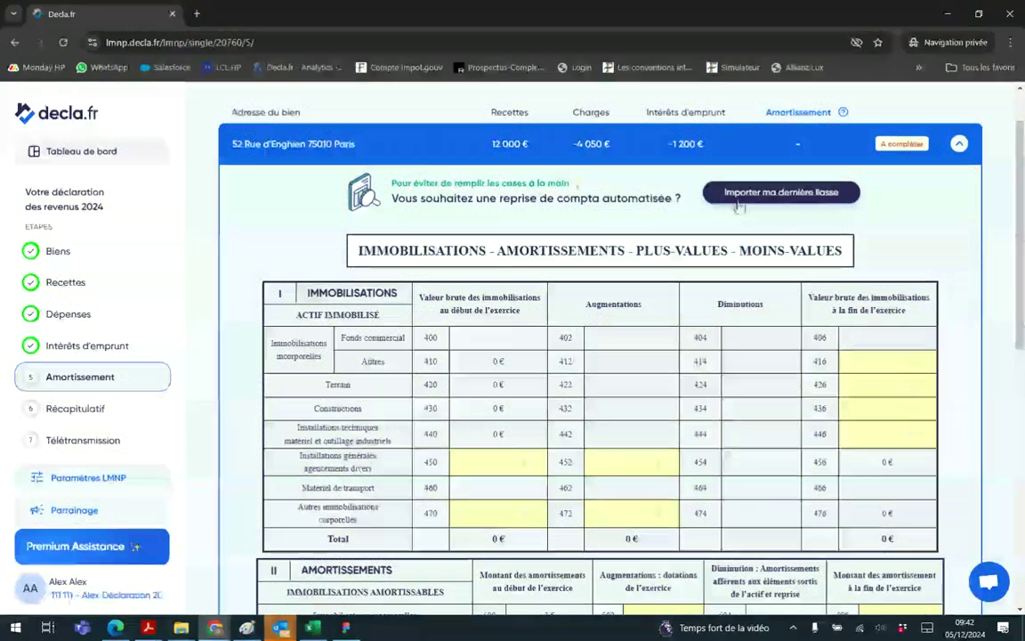
Upload the Liasse fiscale LMNP 2023 PDF and launch its automatic reading
left_click(744, 201)
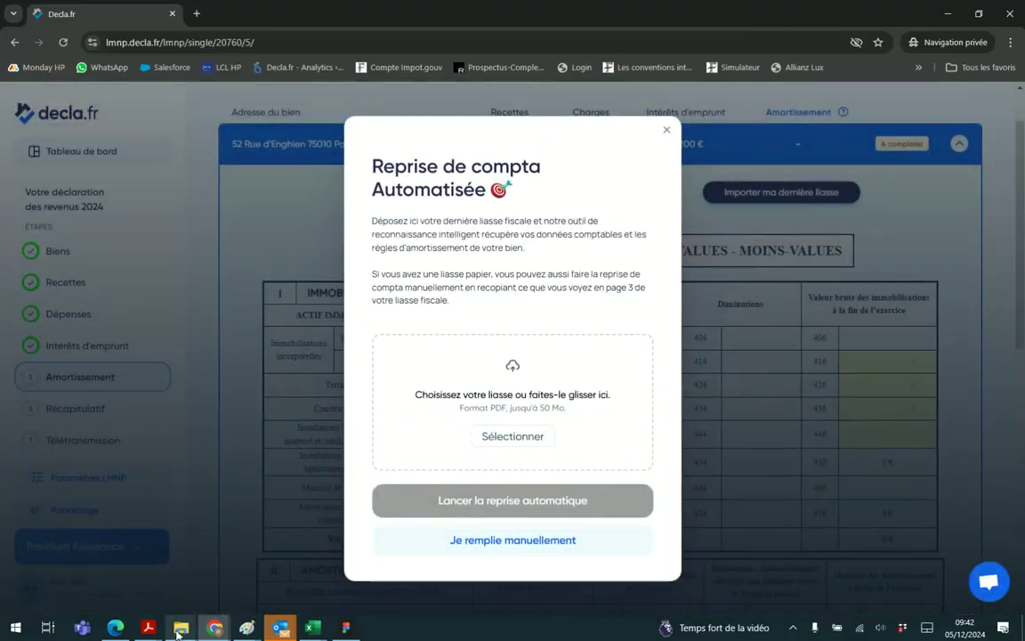
mouse_move(187, 620)
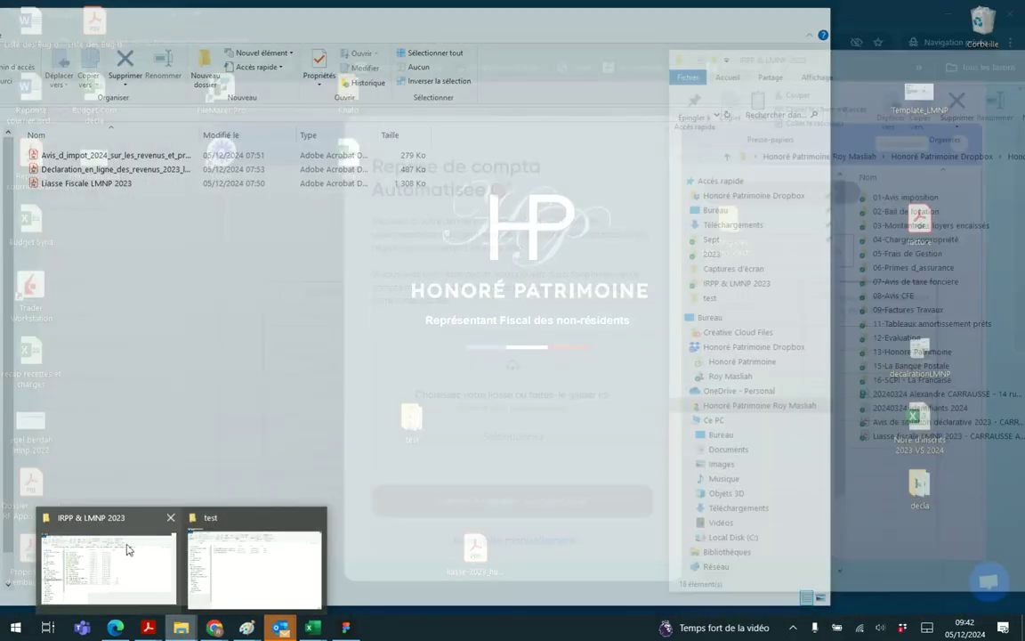
left_click(125, 552)
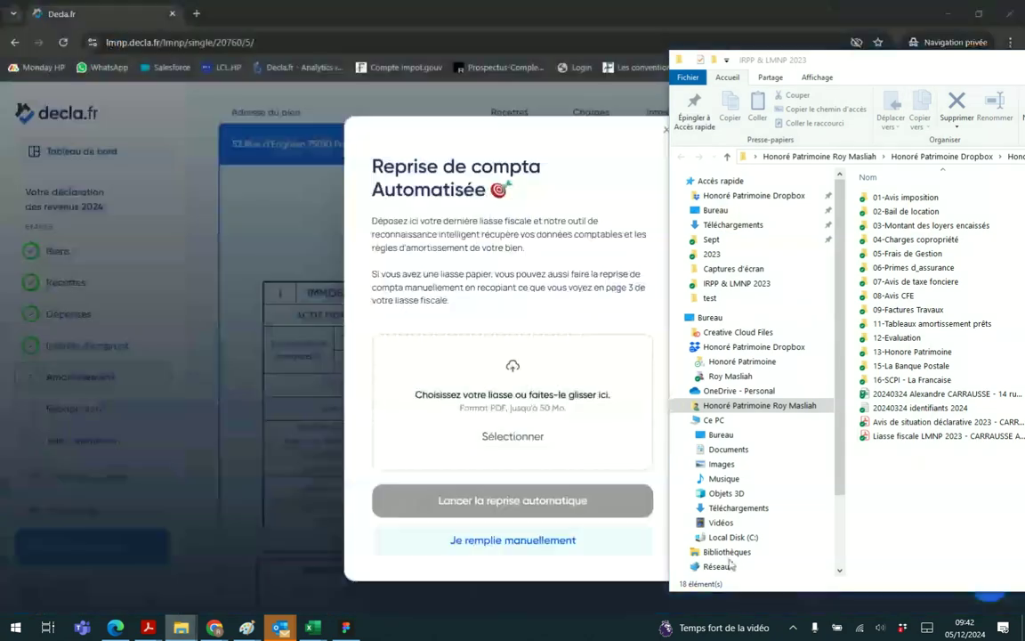
left_click_drag(943, 436, 544, 425)
left_click(544, 485)
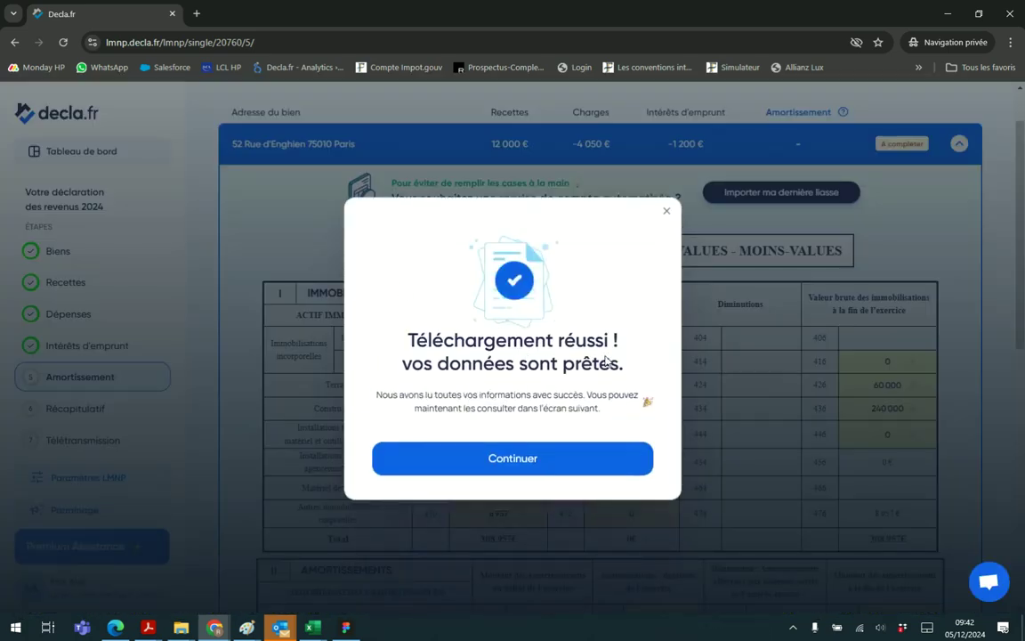
Open 'Liasse Fiscale LMNP 2023' in Acrobat from the tax files folder
left_click(532, 459)
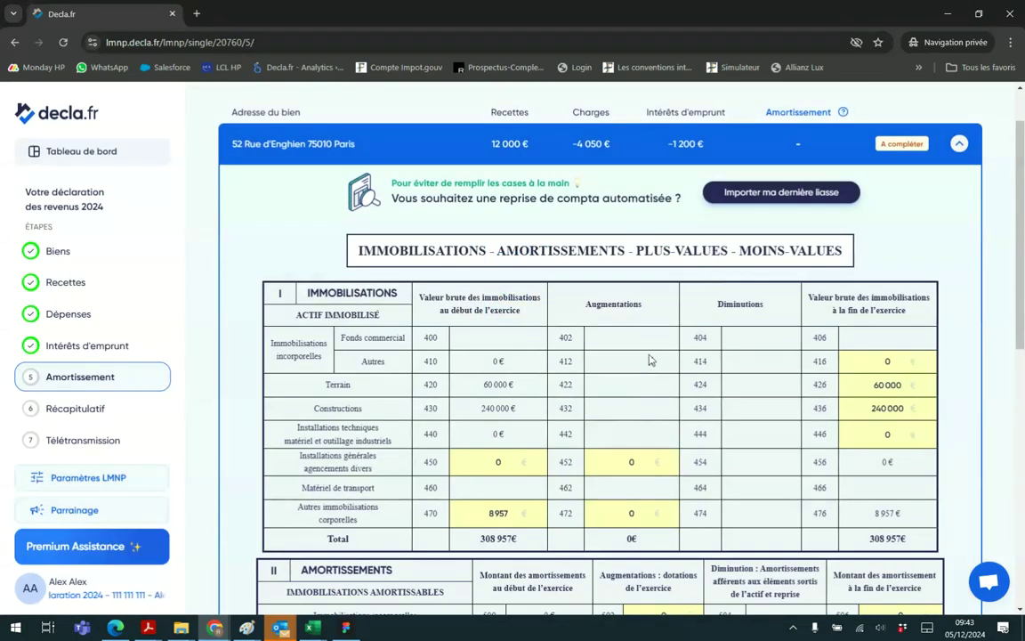
scroll(650, 359, "down", 5)
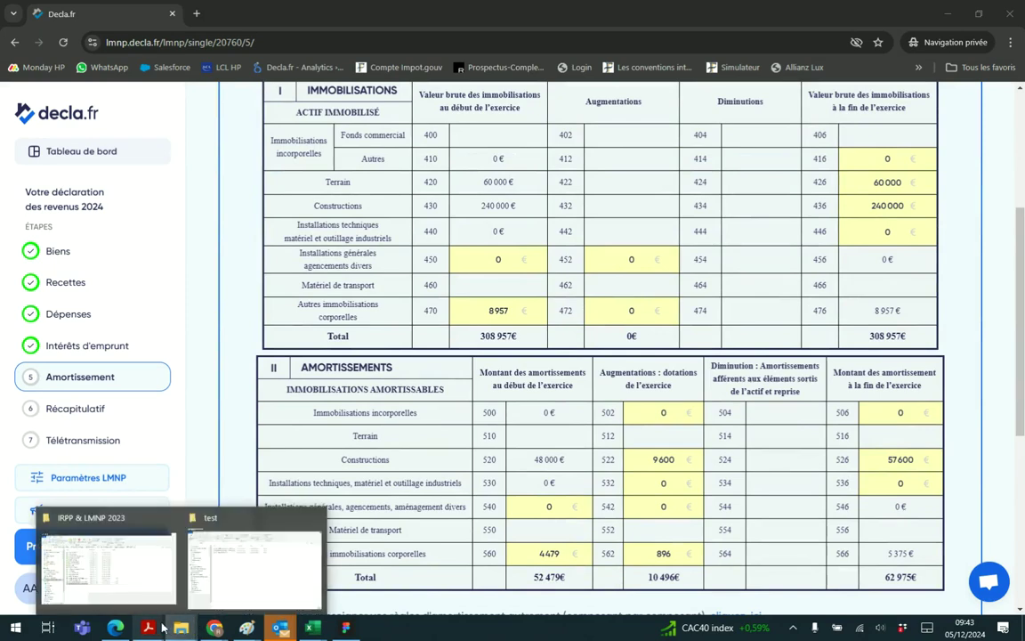
left_click(267, 587)
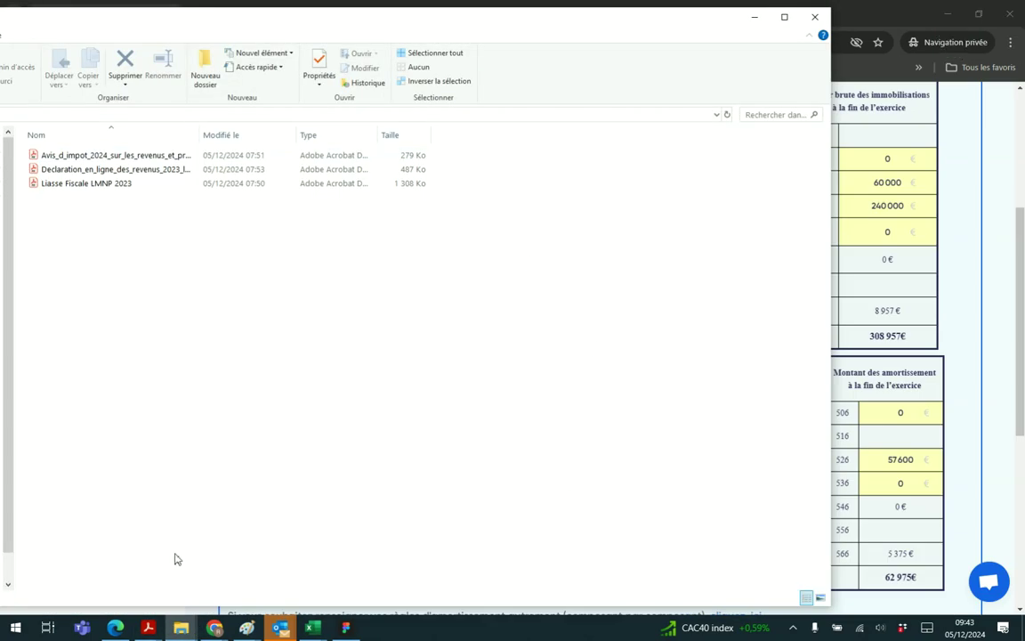
double_click(49, 186)
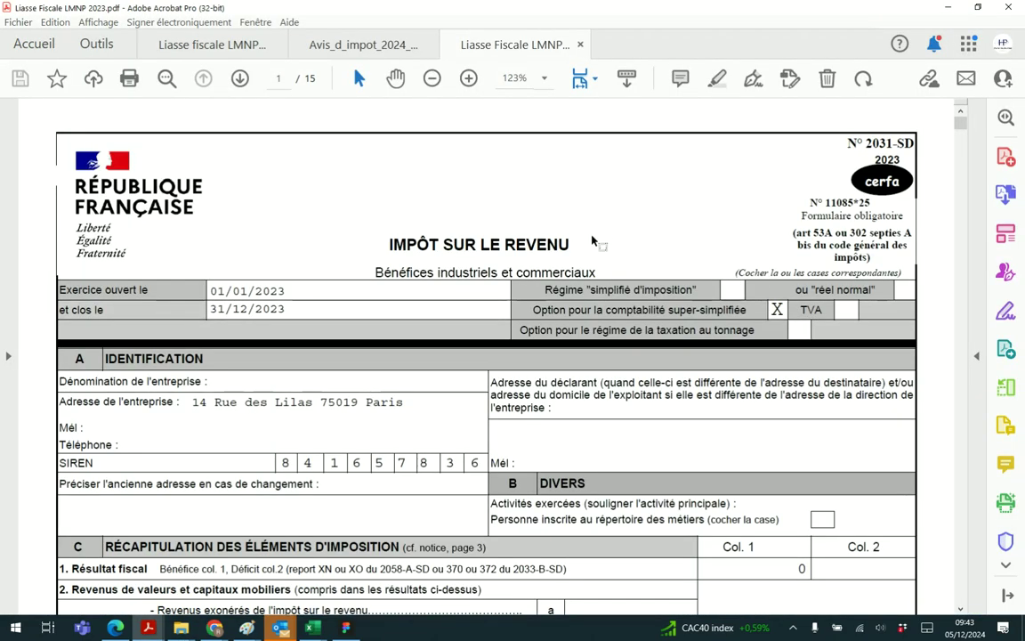
Zoom out the PDF and scroll to the page 6 immobilisations table
key("ctrl+minus")
scroll(614, 289, "down", 10)
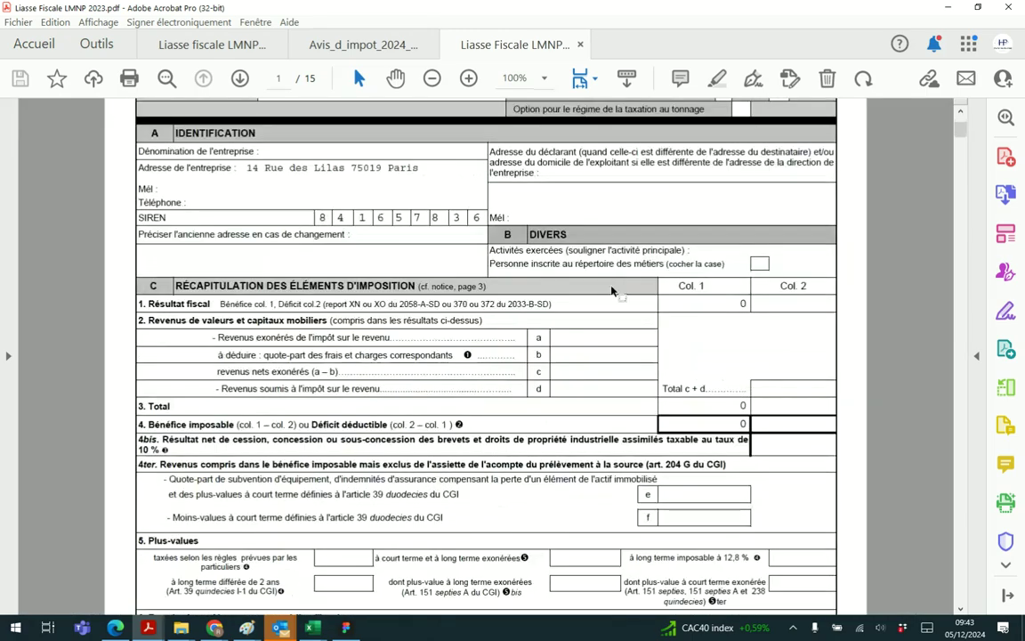
scroll(781, 302, "down", 4)
scroll(741, 318, "down", 12)
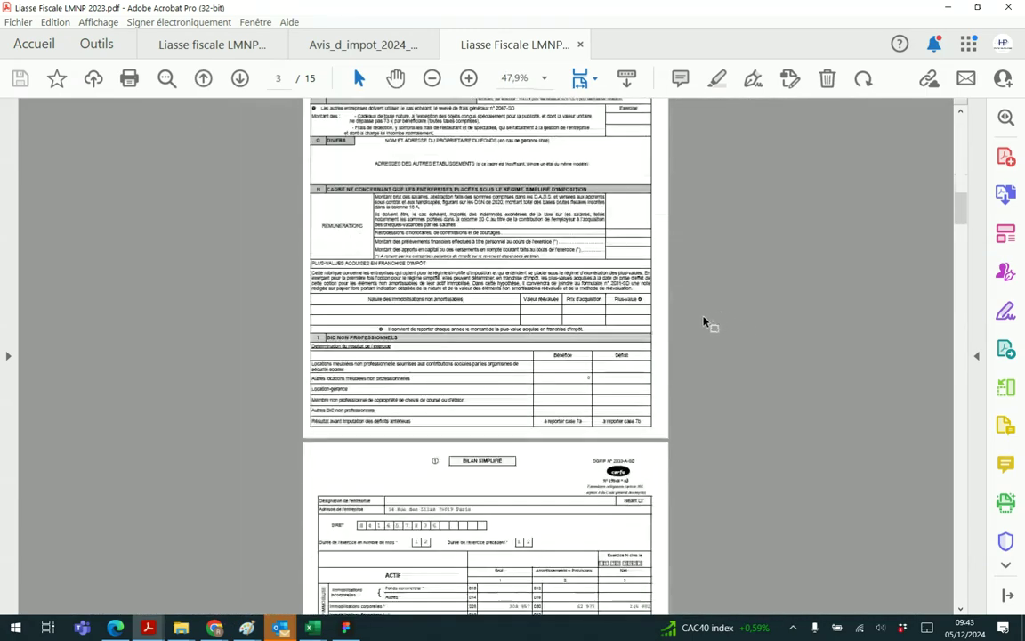
scroll(677, 323, "down", 10)
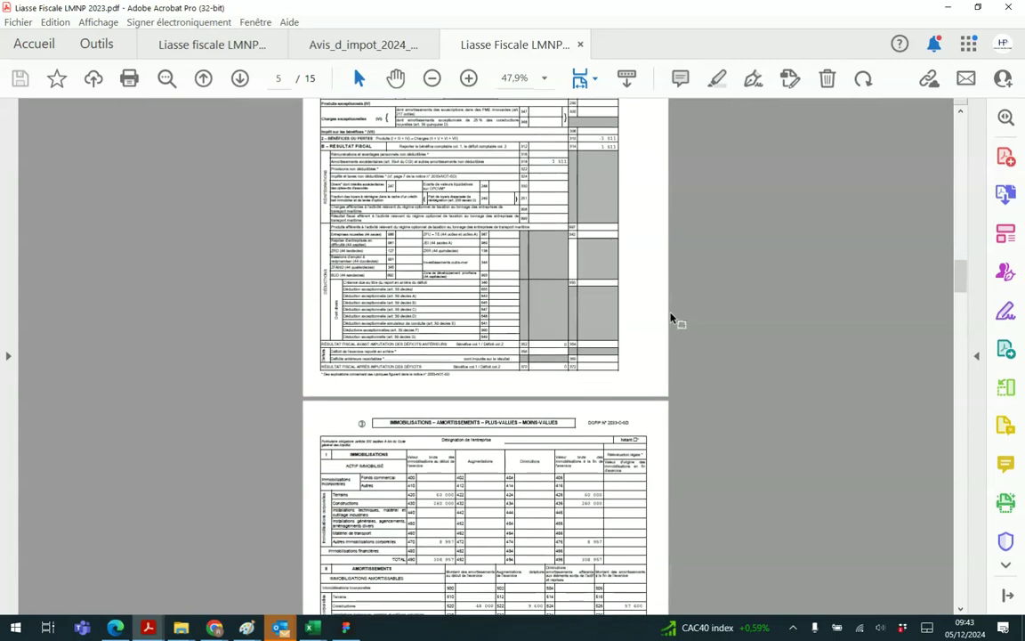
scroll(551, 270, "up", 3)
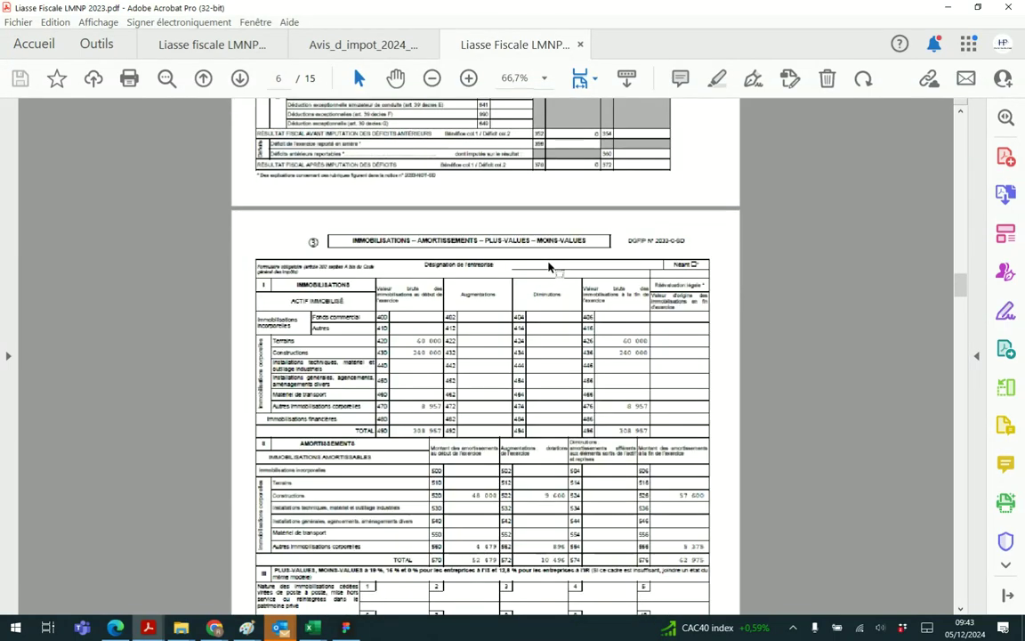
scroll(550, 270, "down", 2)
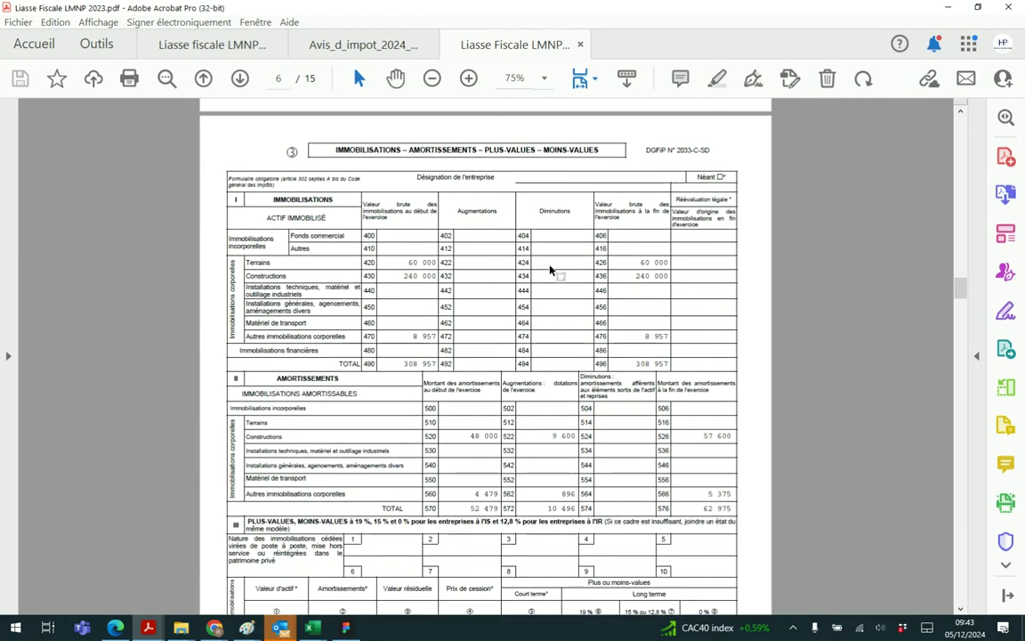
scroll(550, 268, "up", 1)
Shrink Acrobat to the left, minimize Explorer, and bring the decla.fr form to the front
left_click(978, 7)
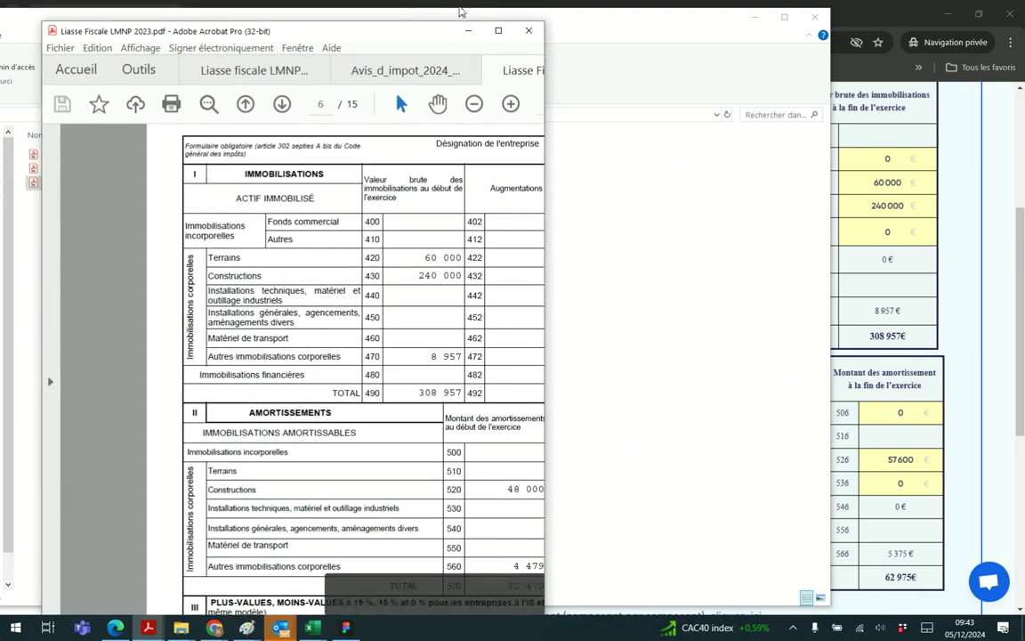
left_click(754, 21)
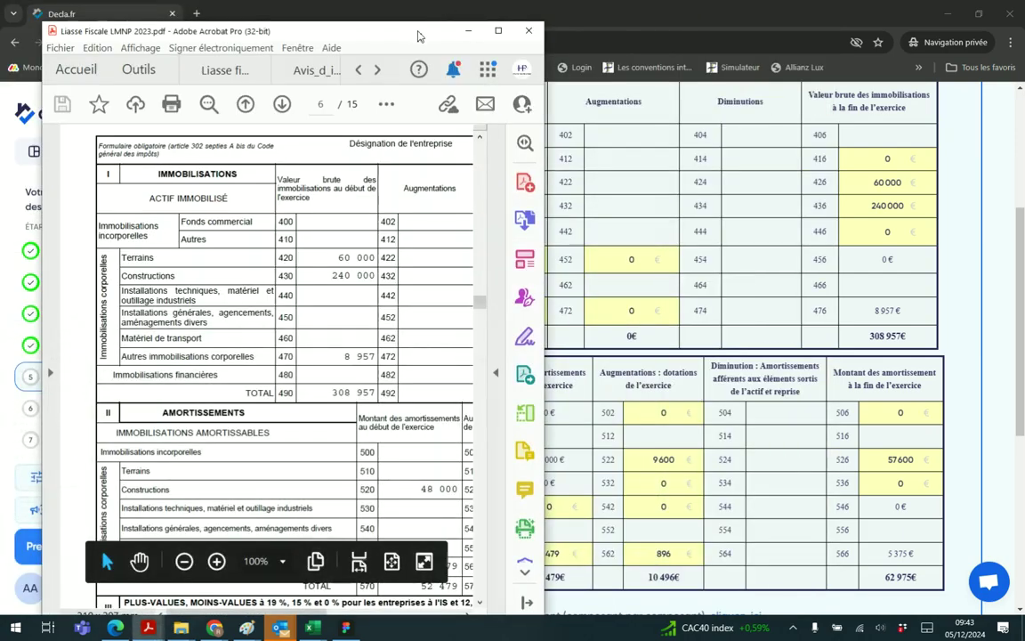
left_click_drag(418, 34, 312, 30)
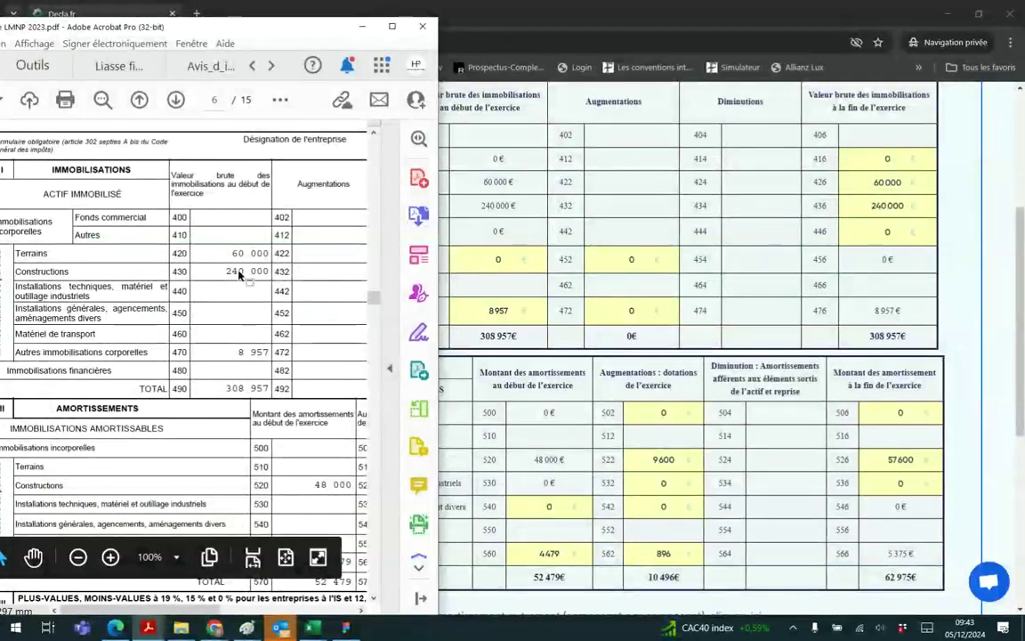
scroll(240, 269, "down", 3)
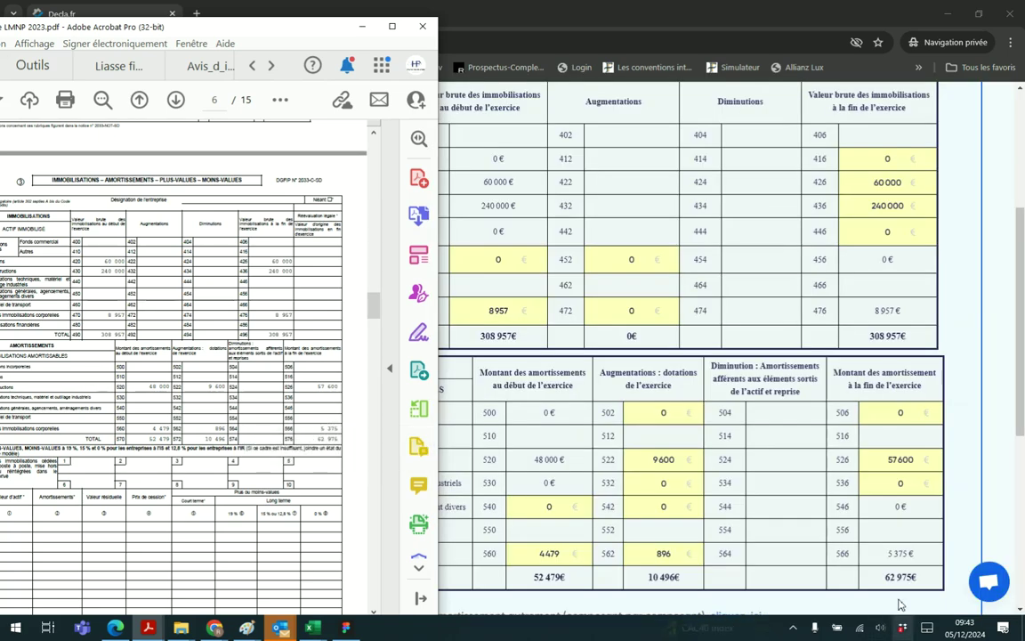
left_click(736, 411)
scroll(735, 410, "down", 1)
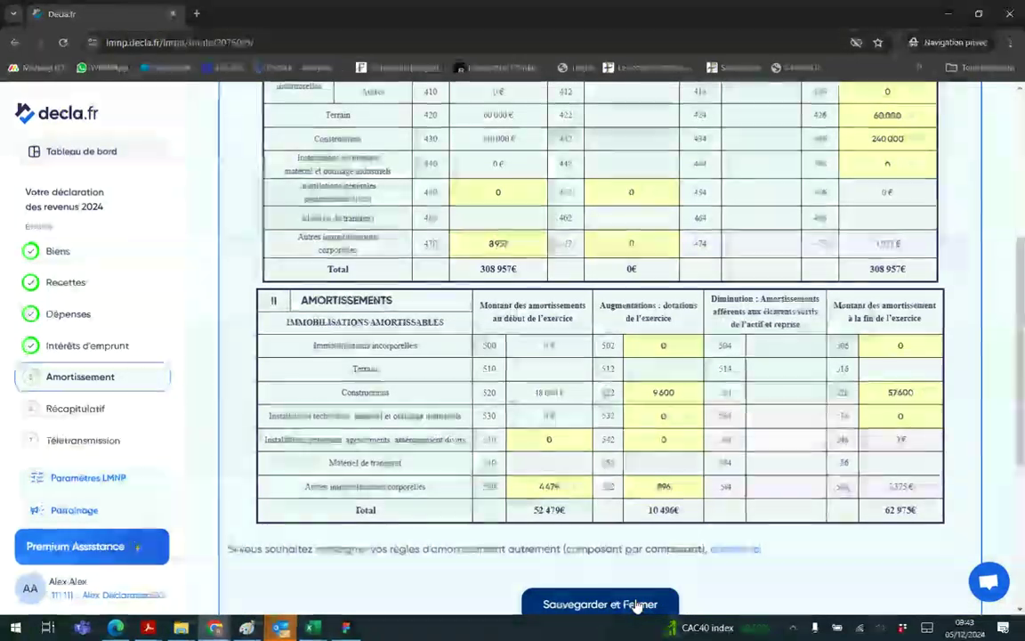
Save the 10 496 € depreciation tables and confirm they match the last liasse
left_click(637, 605)
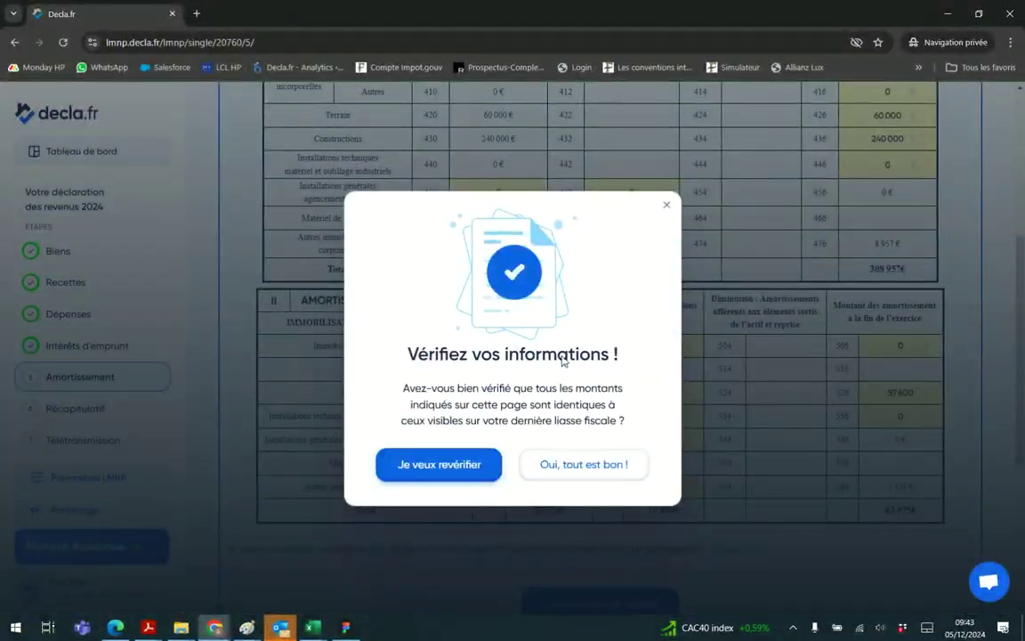
left_click(600, 467)
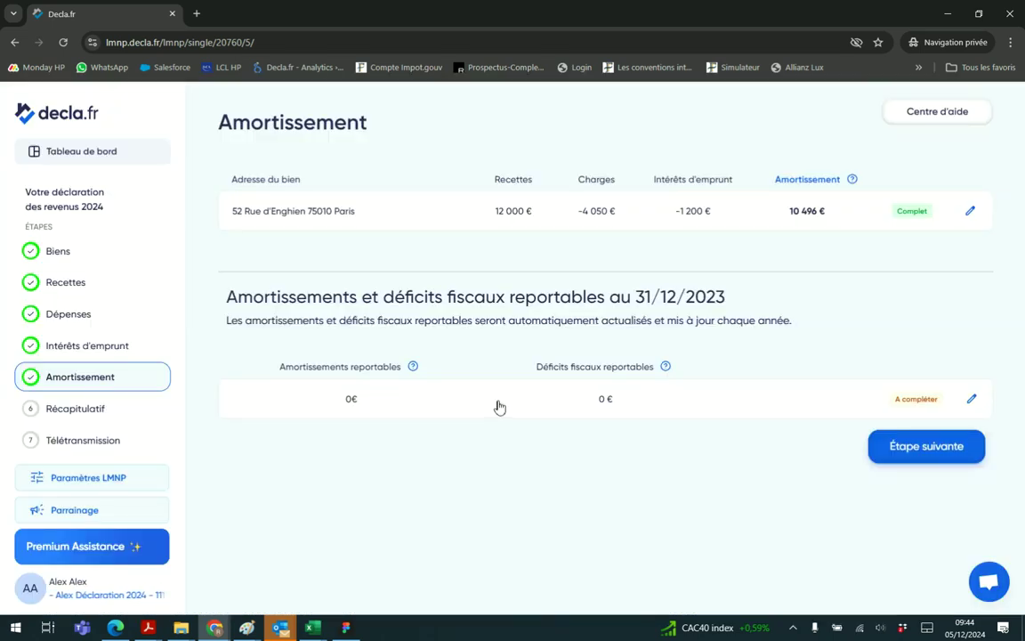
Open the carry-forward deficits form, then bring the liasse PDF back fully into view
left_click(500, 406)
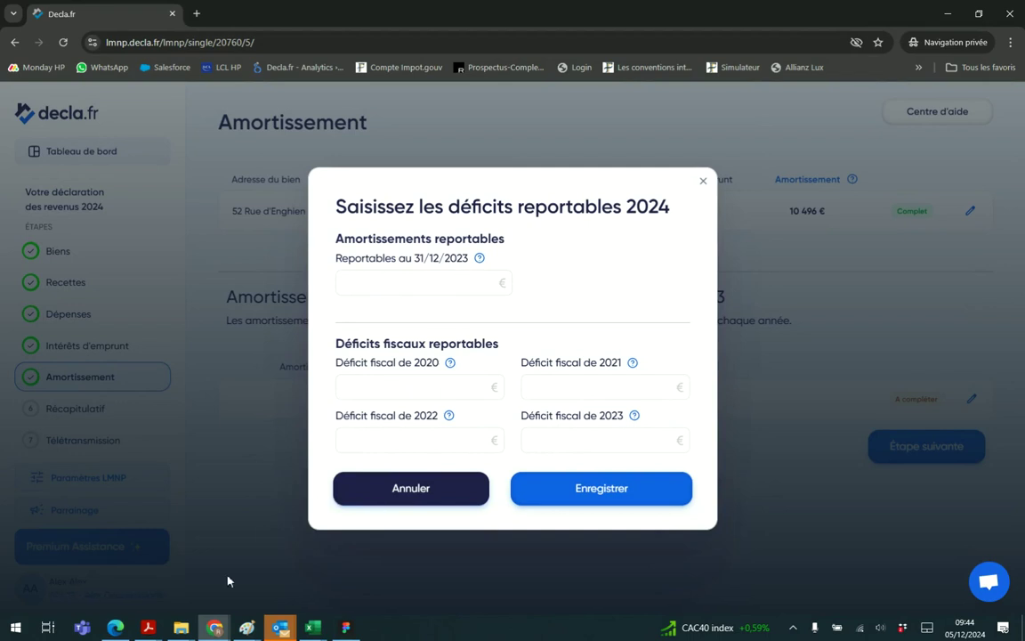
mouse_move(148, 628)
left_click(342, 534)
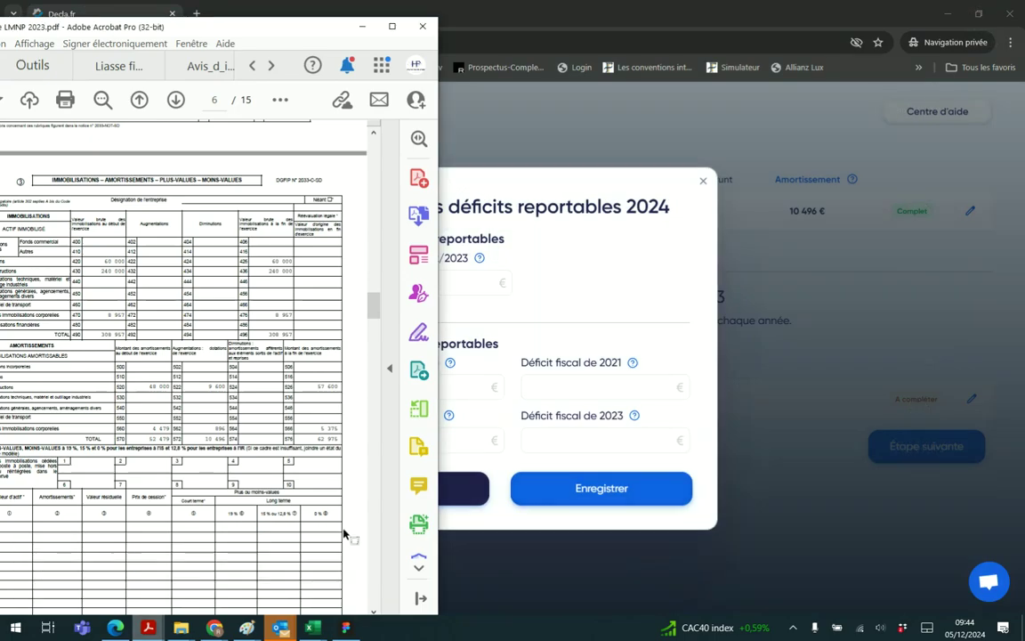
left_click_drag(230, 35, 334, 37)
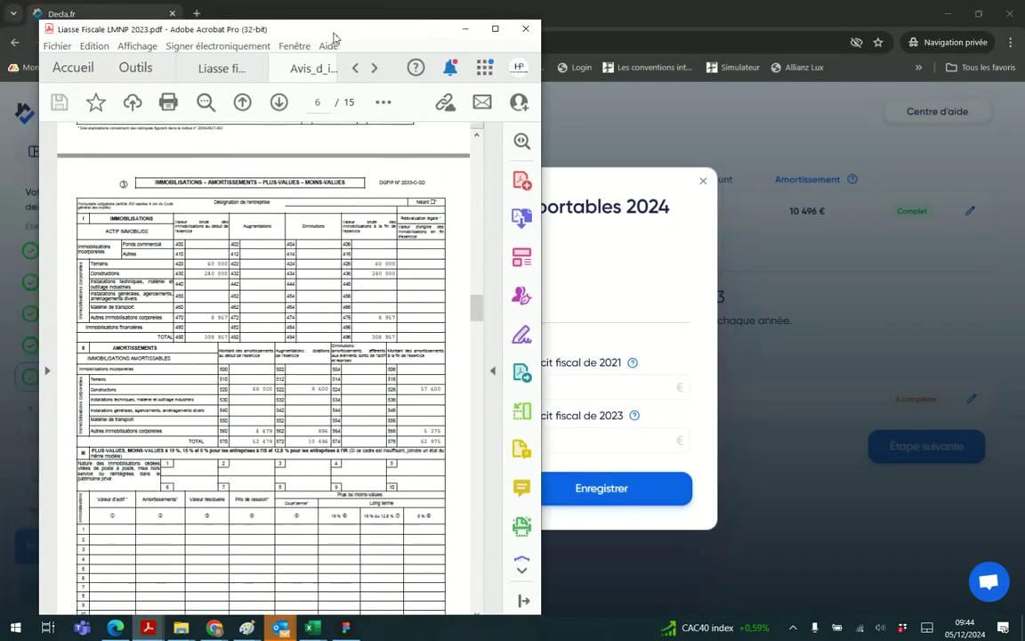
Find and select the 29 394€ amortissements figure on liasse page 13, then return to decla.fr
scroll(370, 411, "down", 10)
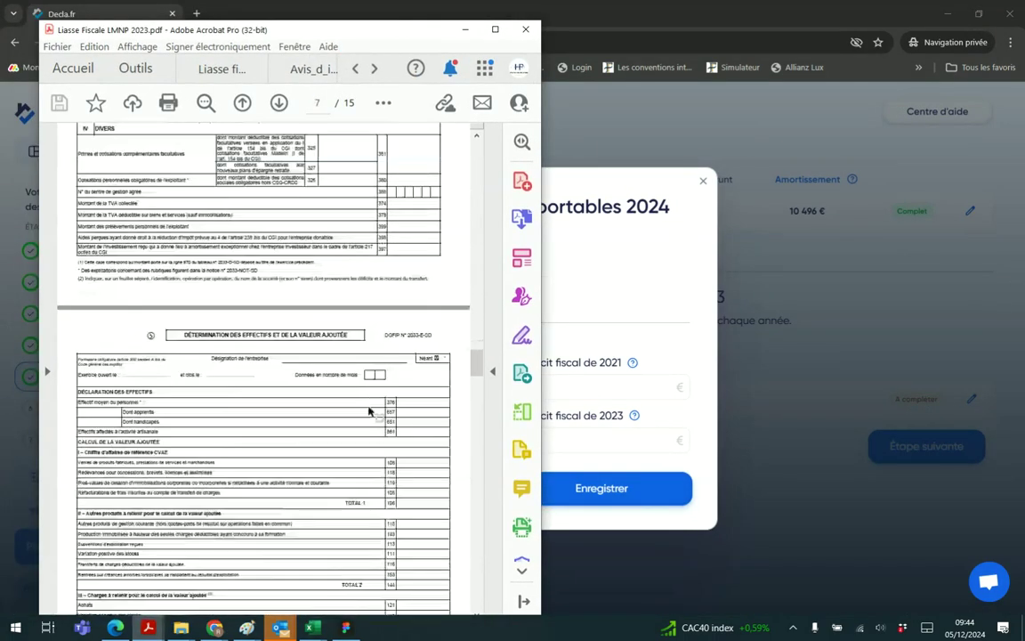
scroll(369, 411, "down", 20)
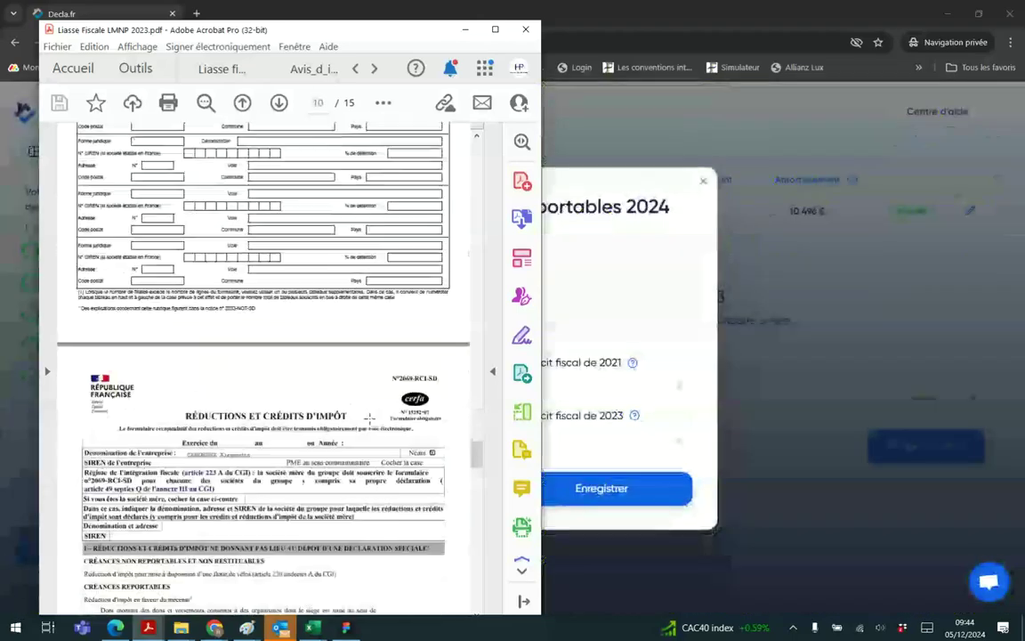
scroll(369, 418, "down", 20)
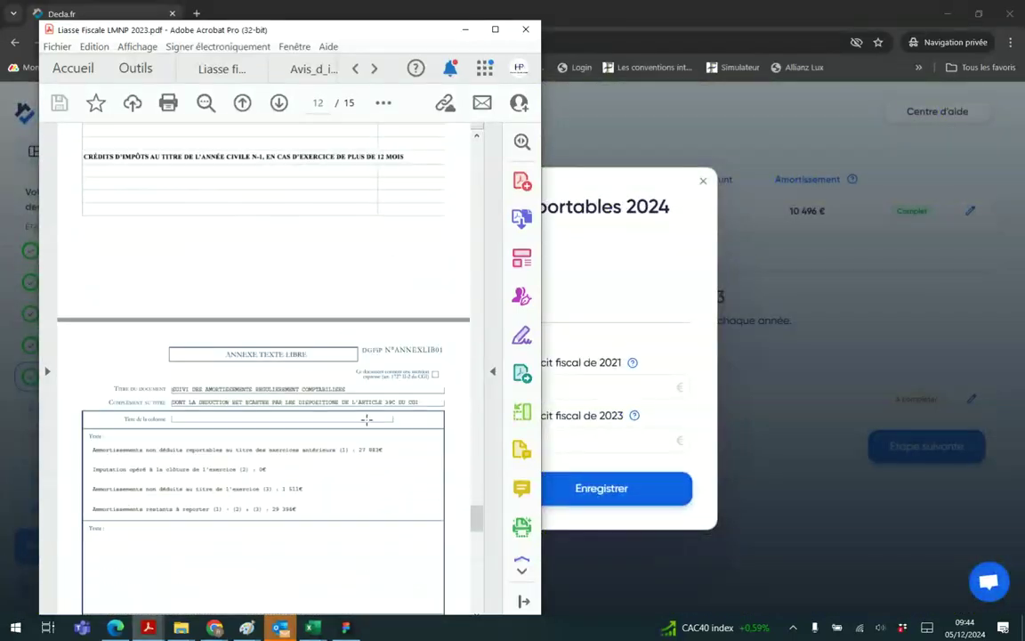
scroll(366, 419, "down", 3)
scroll(322, 409, "up", 1, "ctrl")
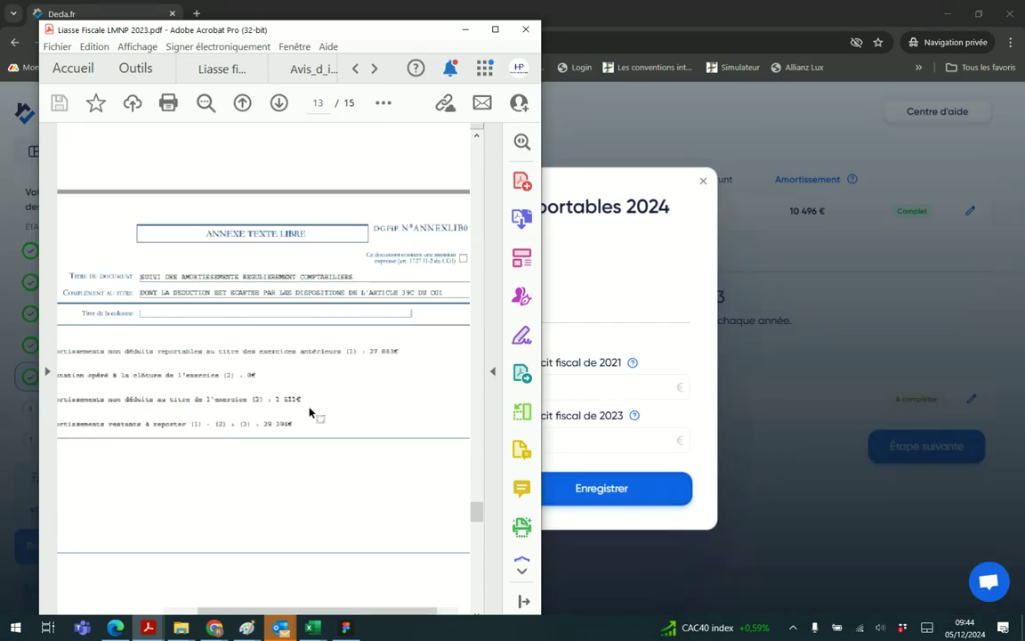
mouse_move(351, 615)
left_mouse_down()
mouse_move(319, 603)
mouse_move(345, 594)
left_mouse_up()
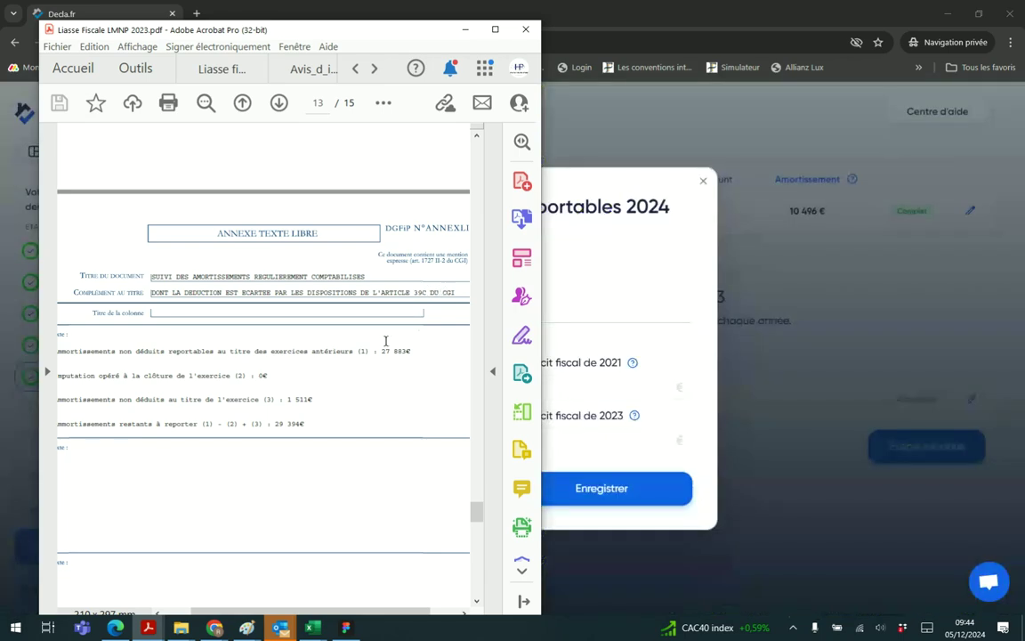
left_click_drag(359, 613, 337, 608)
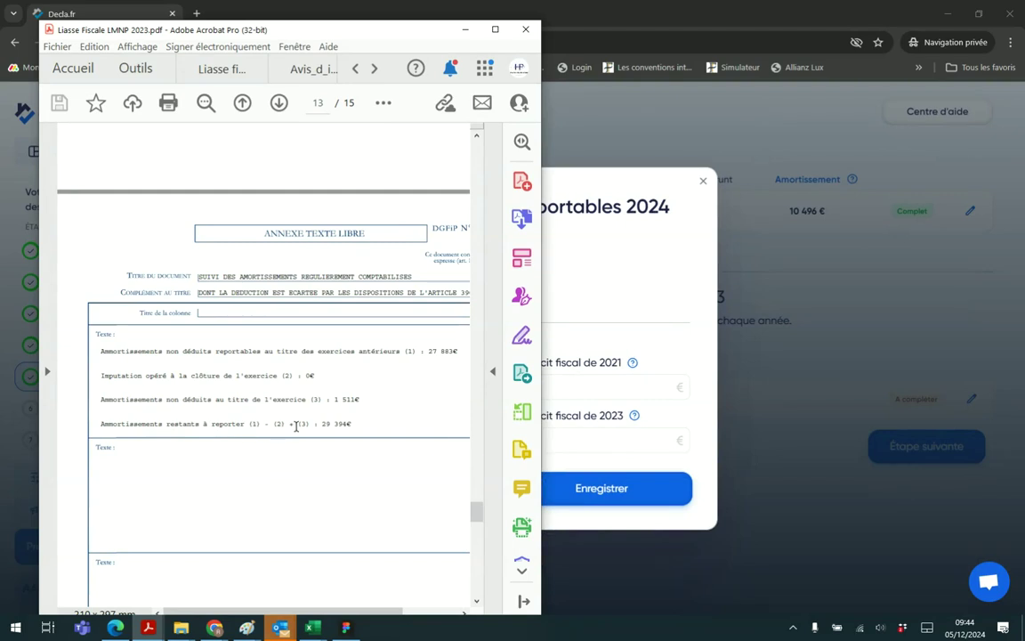
left_click_drag(323, 425, 343, 429)
left_click(499, 276)
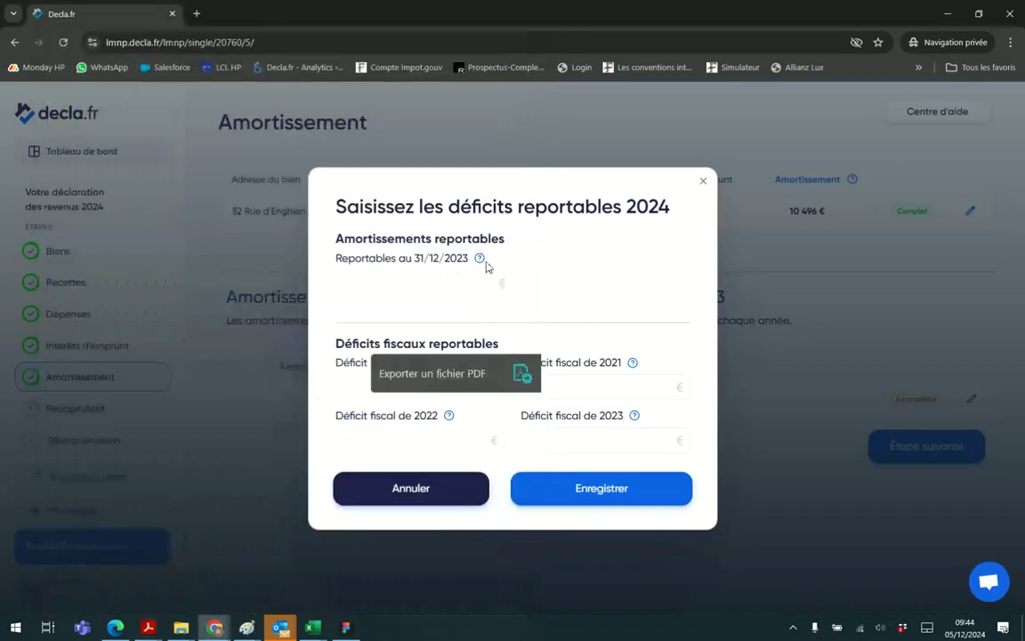
Enter 29394 in Reportables au 31/12/2023, then go back to the Liasse Fiscale PDF
left_click(399, 277)
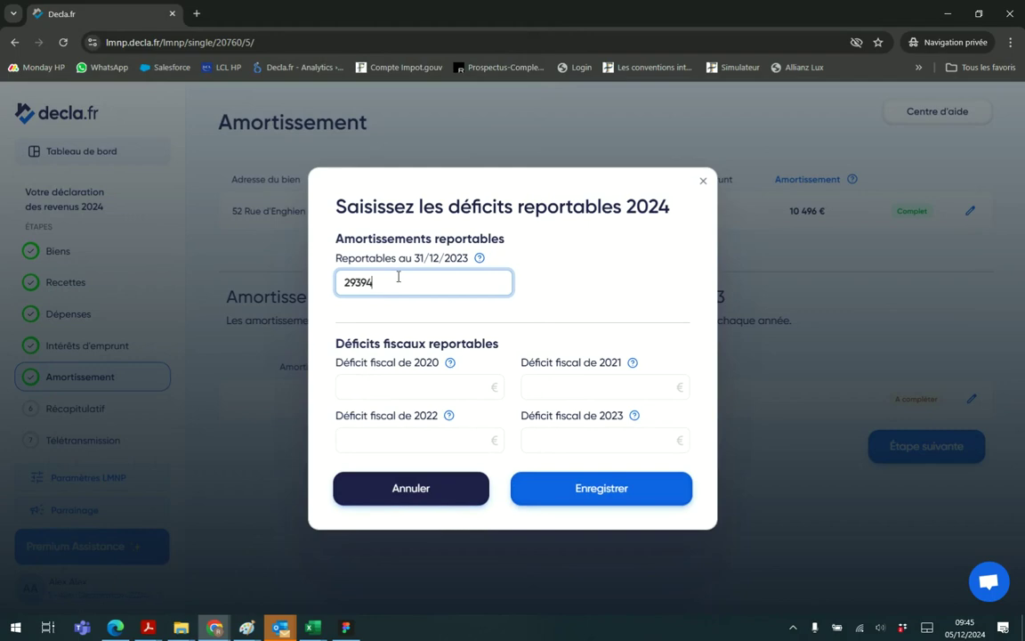
left_click(620, 309)
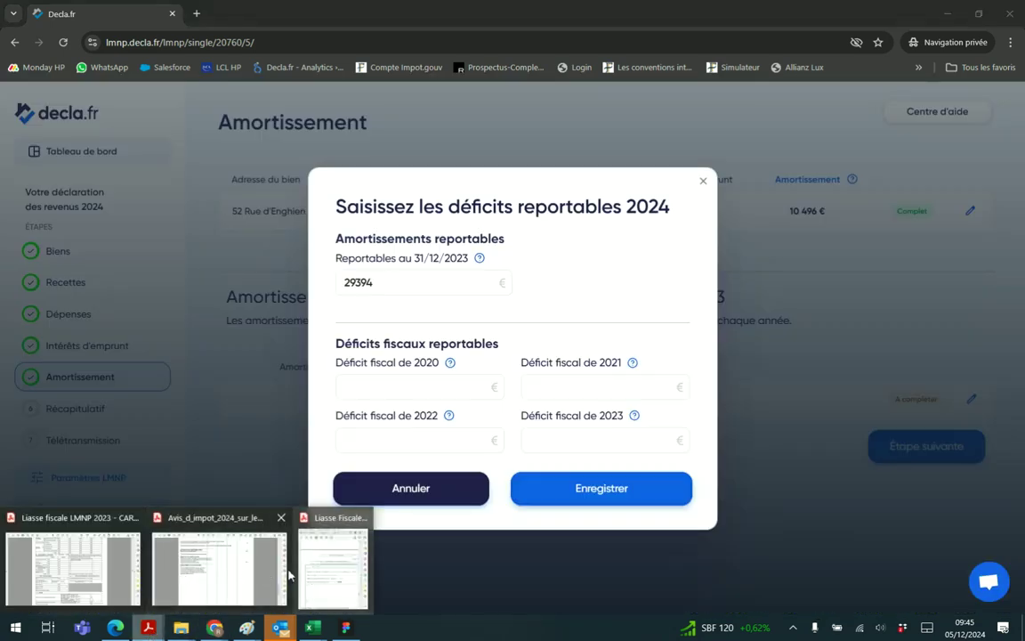
left_click(339, 555)
scroll(333, 373, "down", 2)
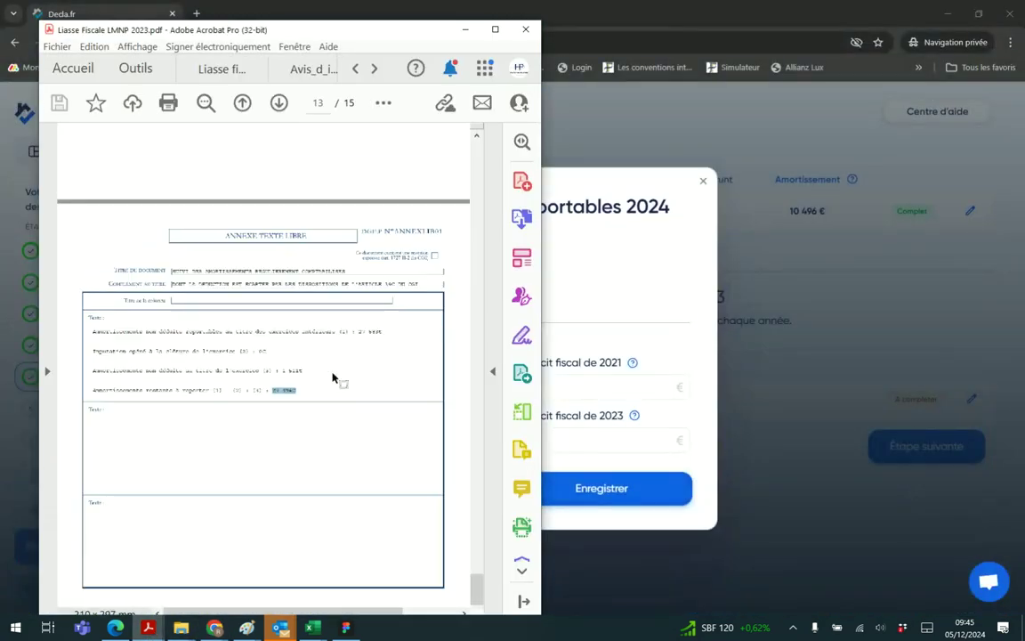
scroll(333, 373, "up", 2)
scroll(333, 377, "up", 15)
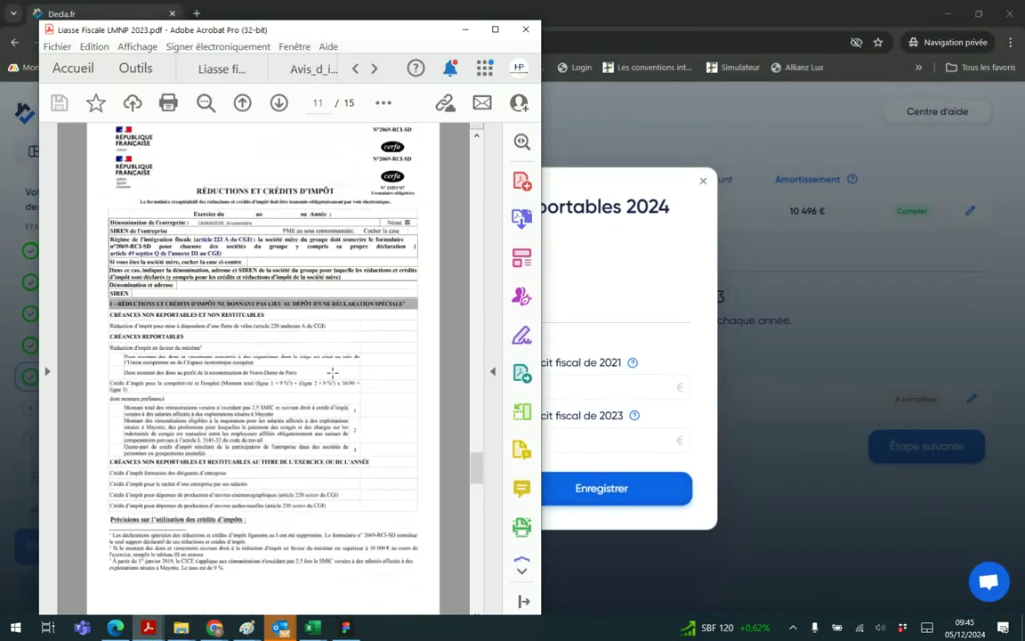
scroll(332, 373, "up", 20)
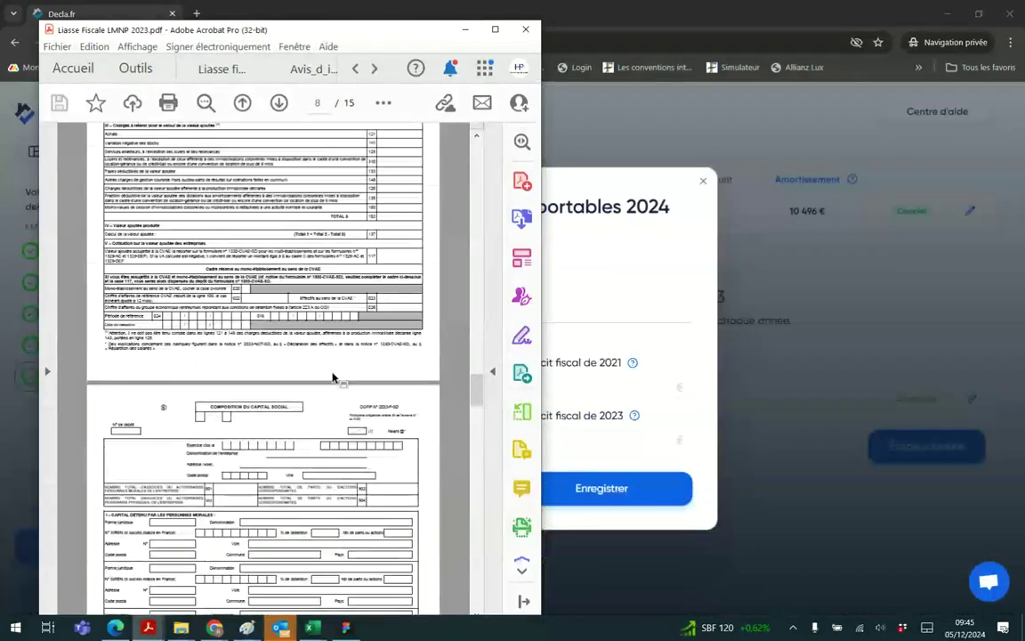
Check the liasse's page 7 DÉFICITS REPORTABLES table for 339 in row 870, then minimize Acrobat
scroll(332, 378, "up", 3)
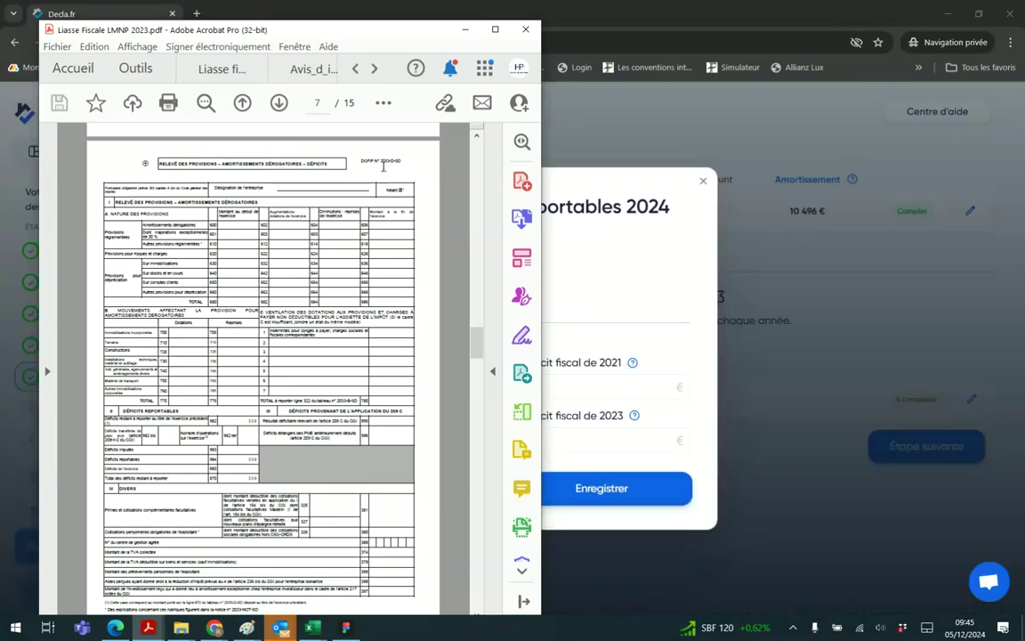
scroll(401, 169, "up", 2, "ctrl")
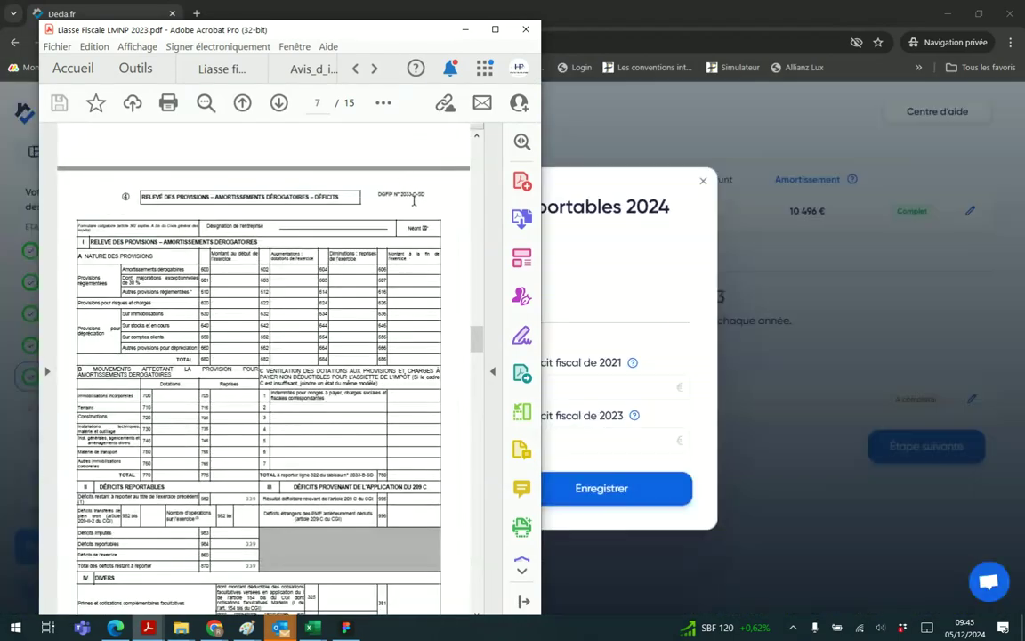
left_click(495, 30)
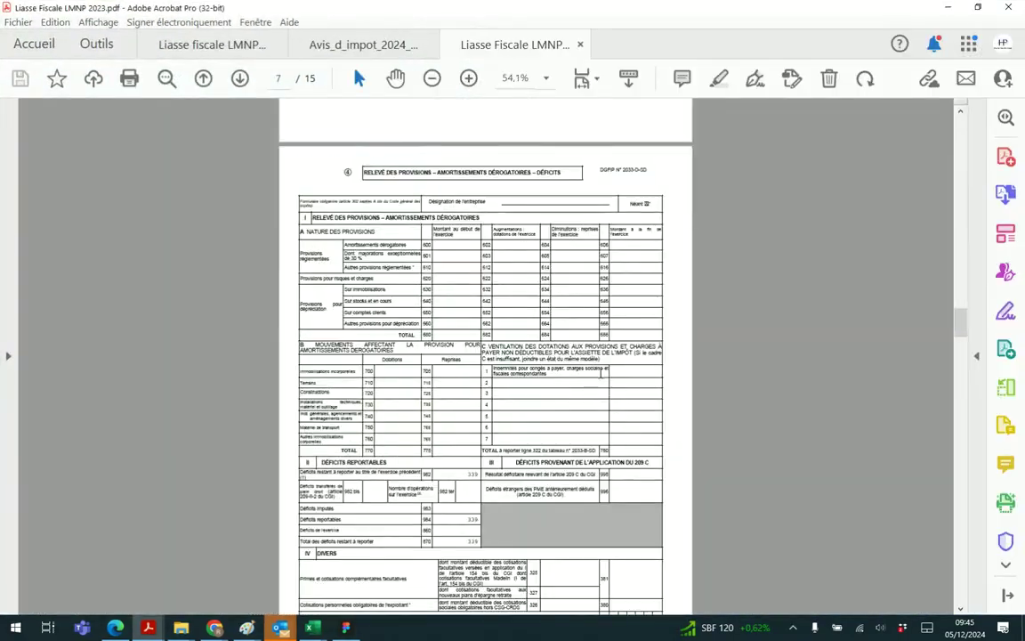
scroll(566, 410, "down", 1)
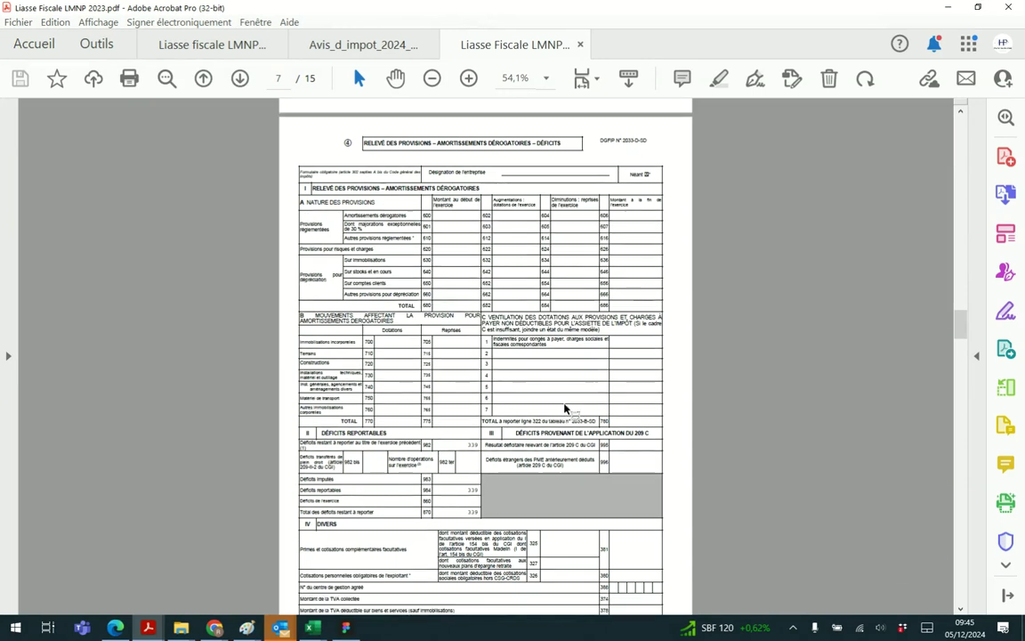
left_click_drag(322, 431, 394, 434)
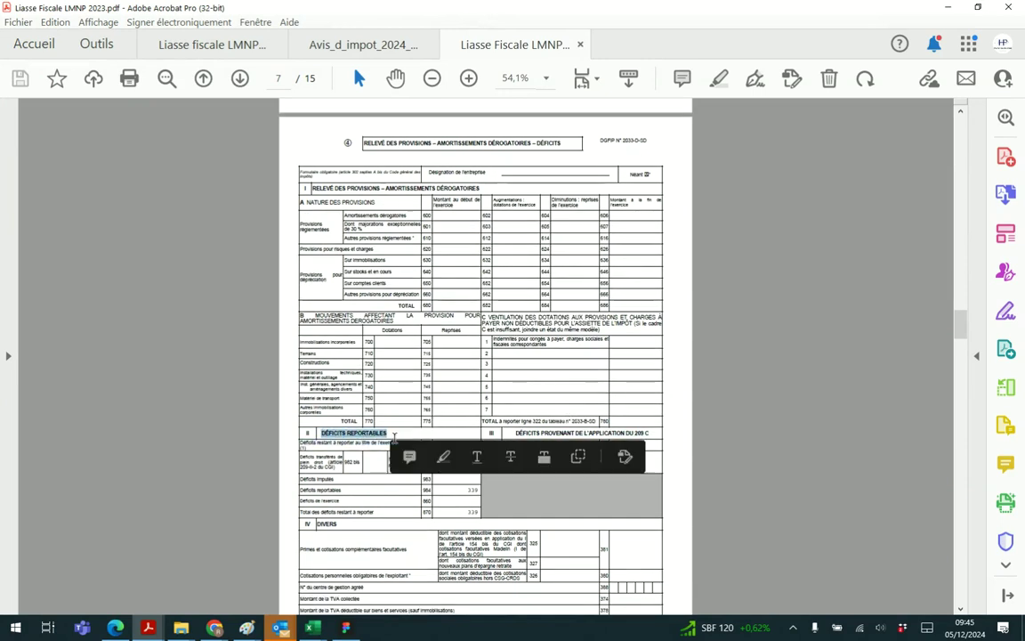
left_click(353, 451)
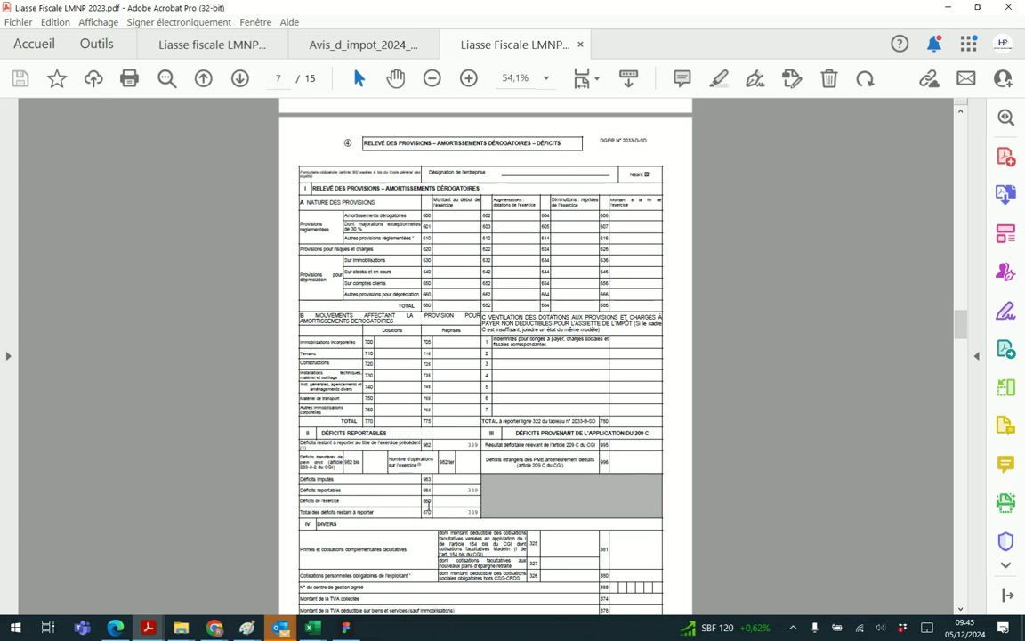
double_click(470, 513)
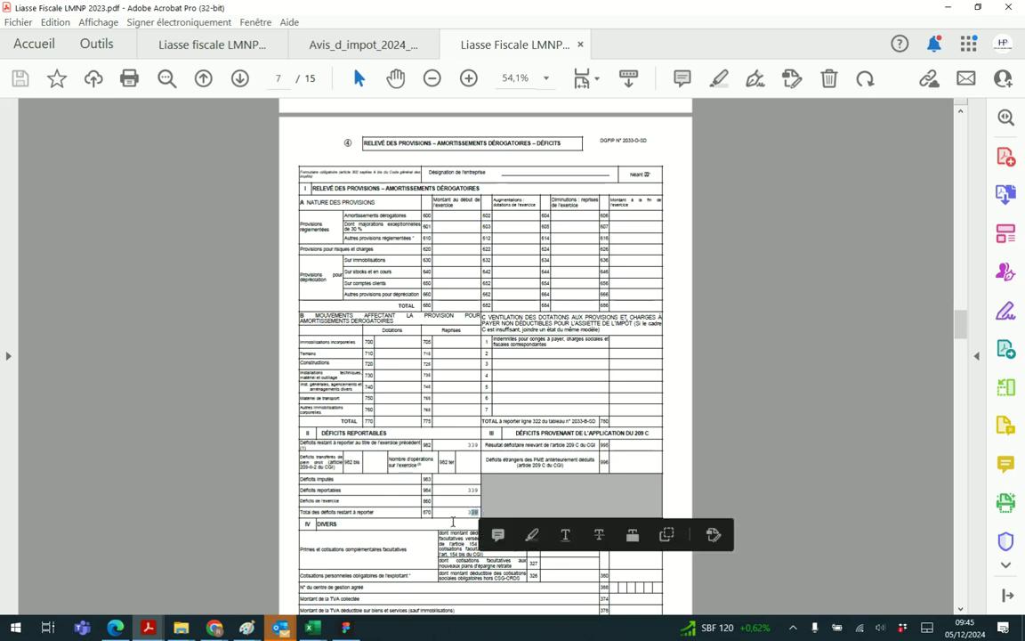
left_click(460, 514)
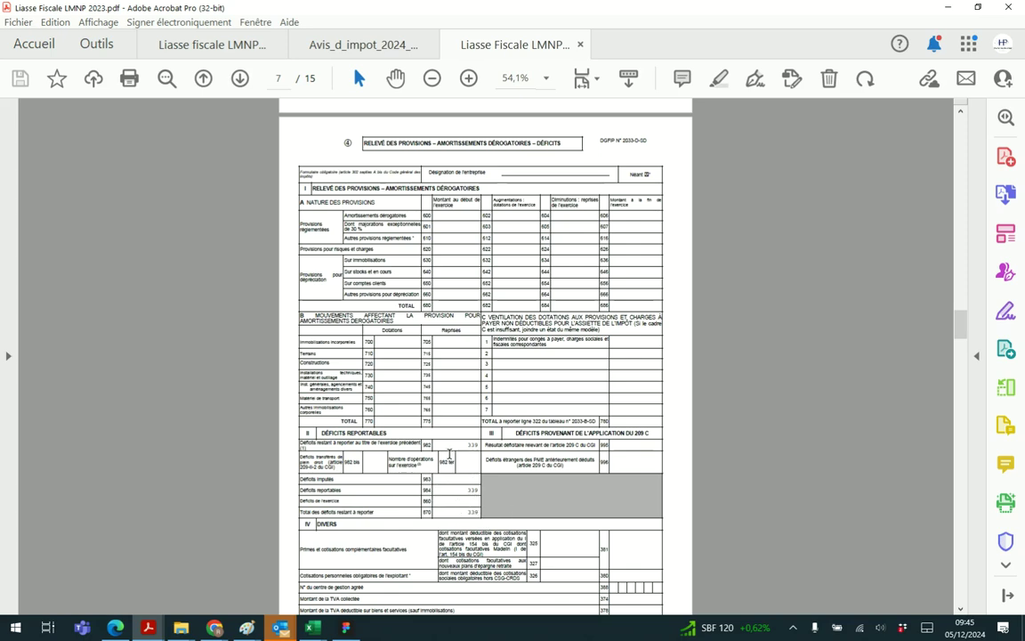
left_click(949, 7)
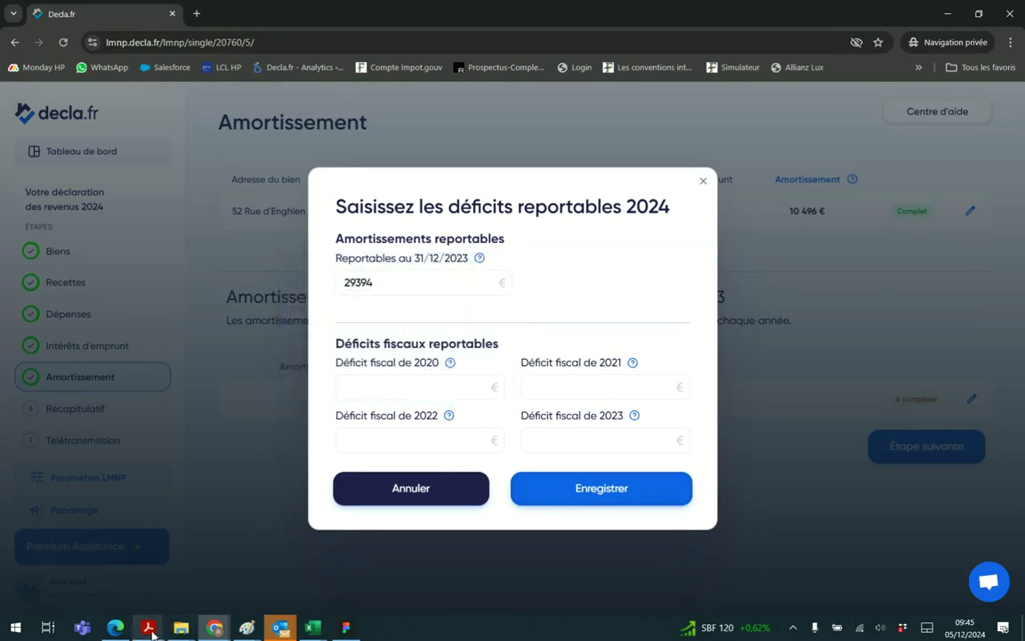
Open the Avis_d_impot_2024 tax notice and scroll to its page 3
mouse_move(153, 633)
left_click(196, 590)
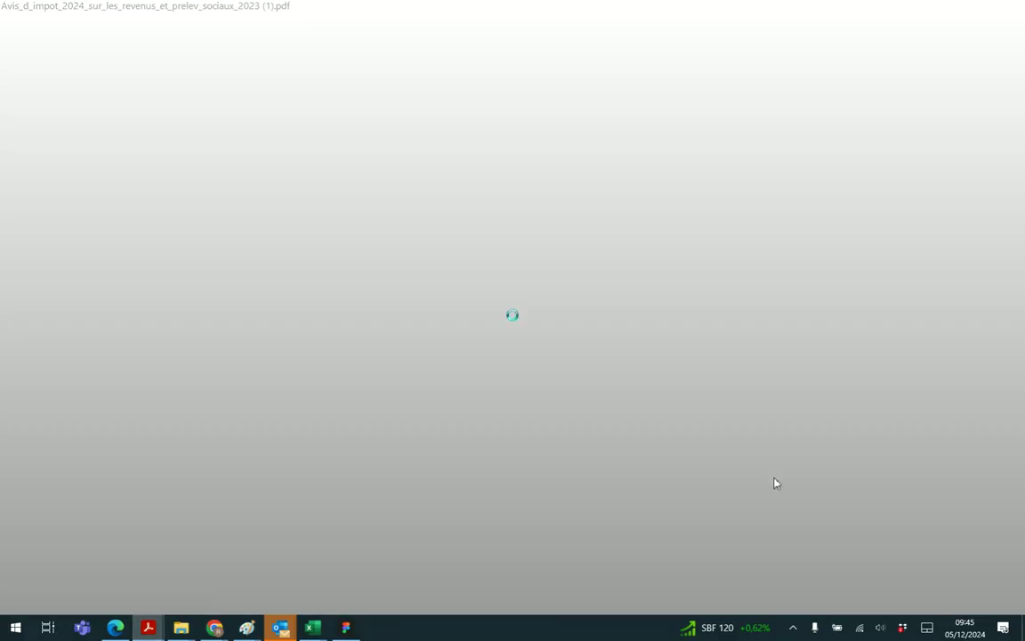
scroll(912, 471, "up", 1)
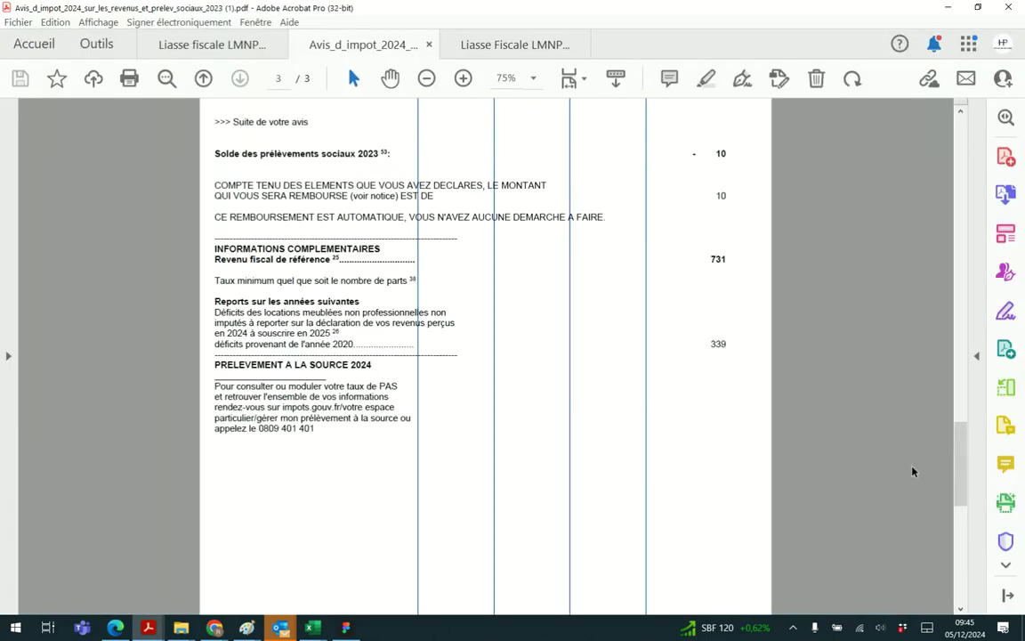
scroll(935, 422, "up", 8)
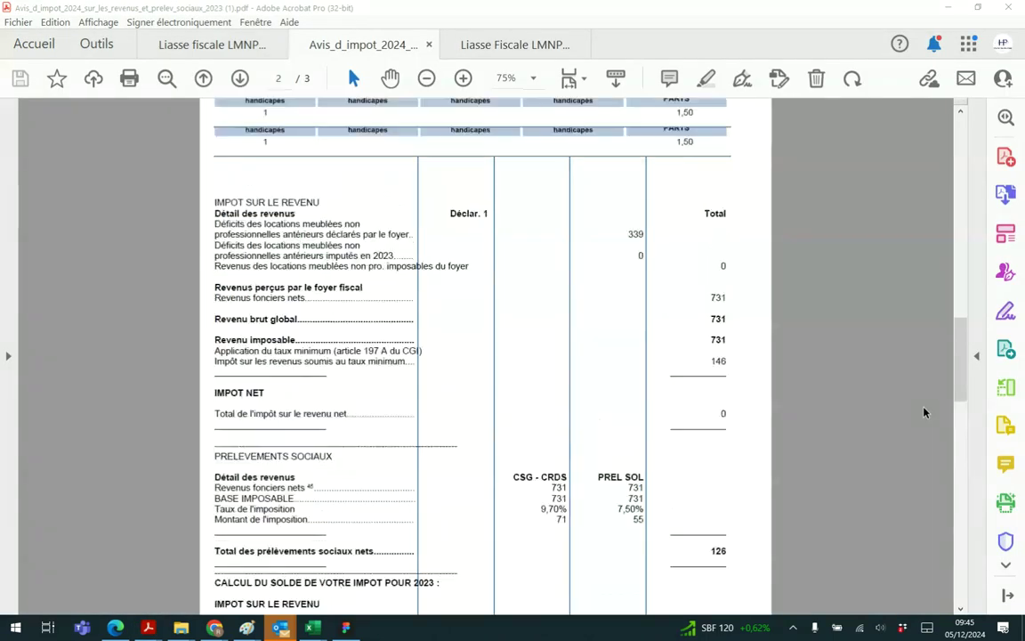
left_click_drag(958, 245, 935, 138)
scroll(913, 162, "down", 20)
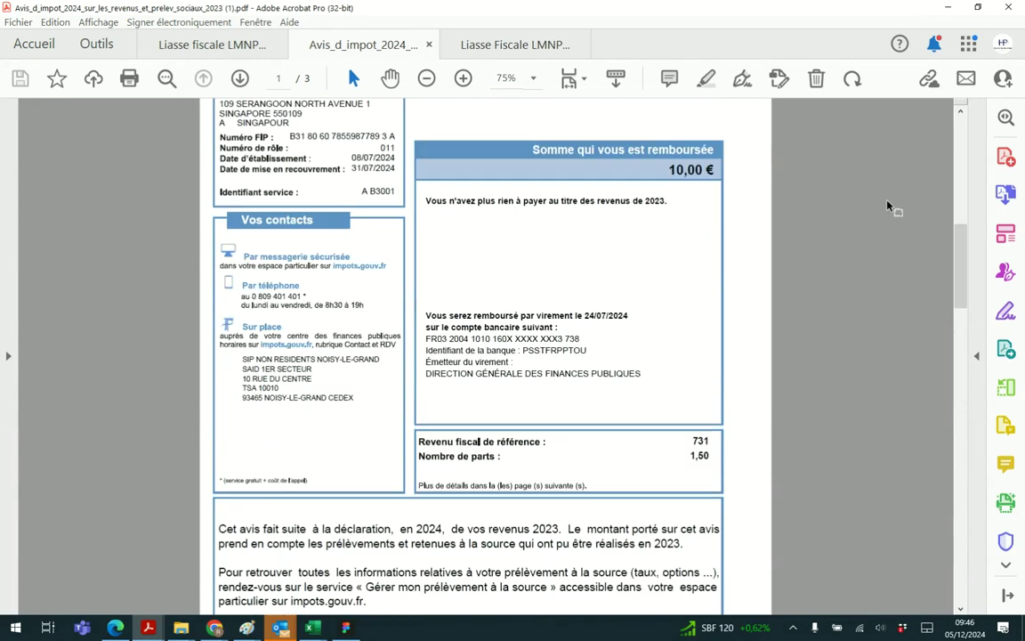
scroll(738, 297, "up", 2)
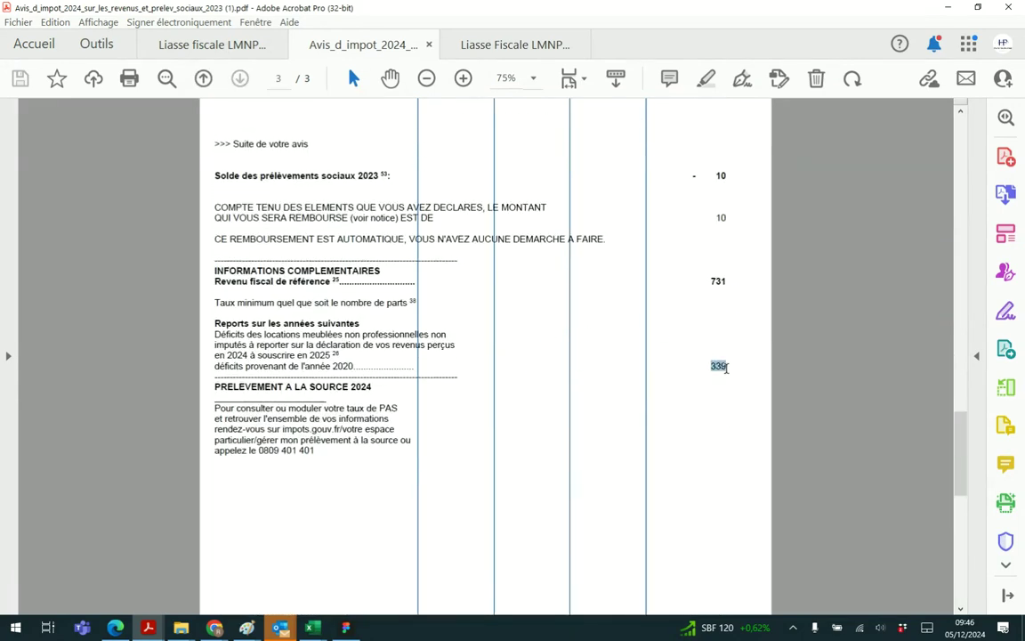
Verify the notice's 339 of 2020 deficits to carry forward, then minimize Acrobat
left_click_drag(275, 323, 360, 324)
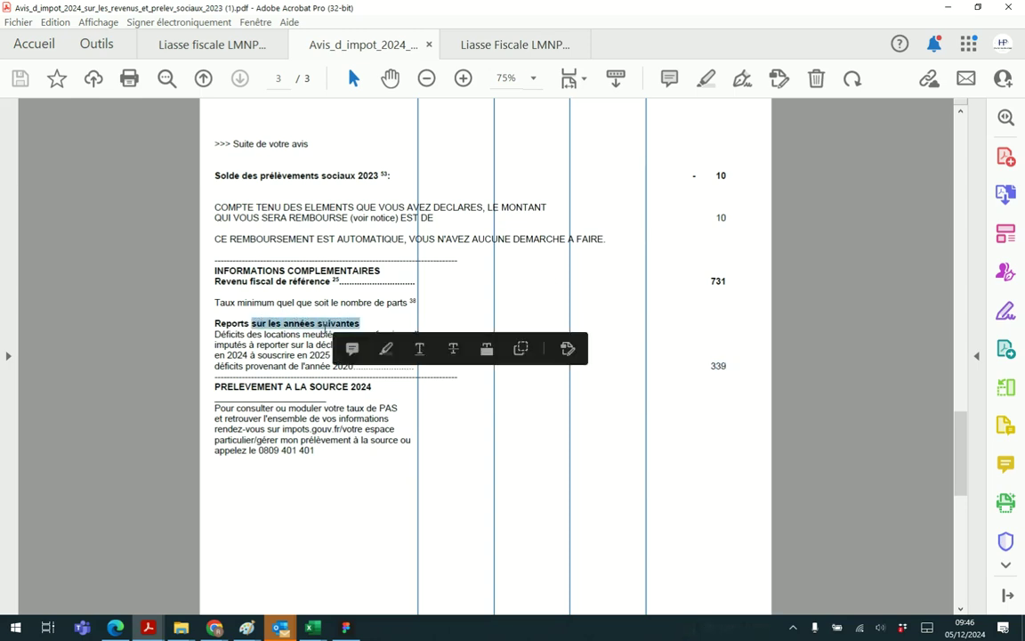
left_click(253, 328)
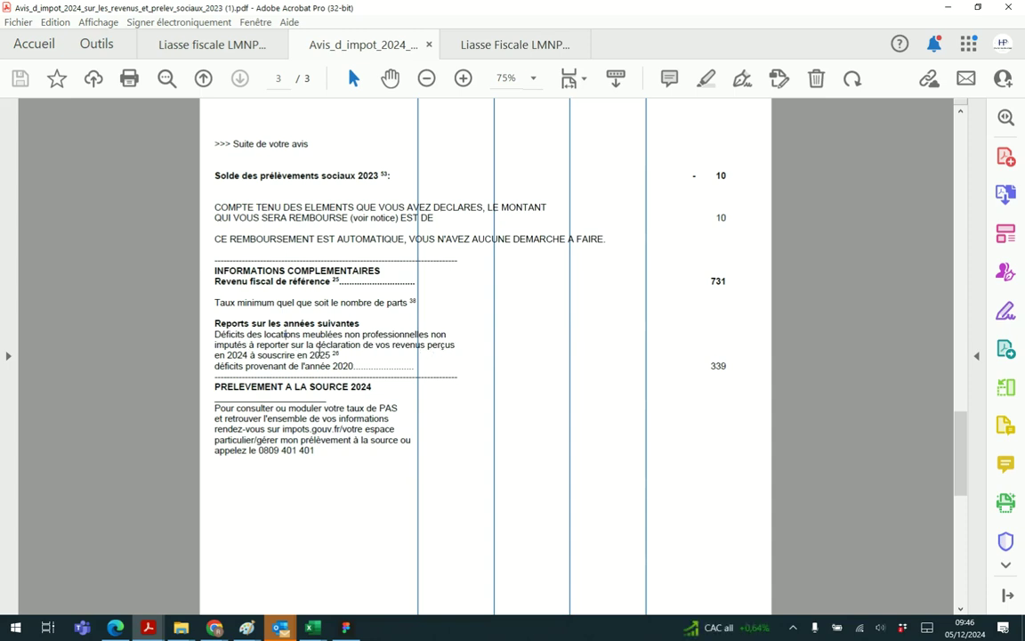
left_click_drag(216, 366, 354, 366)
double_click(718, 366)
left_click(949, 7)
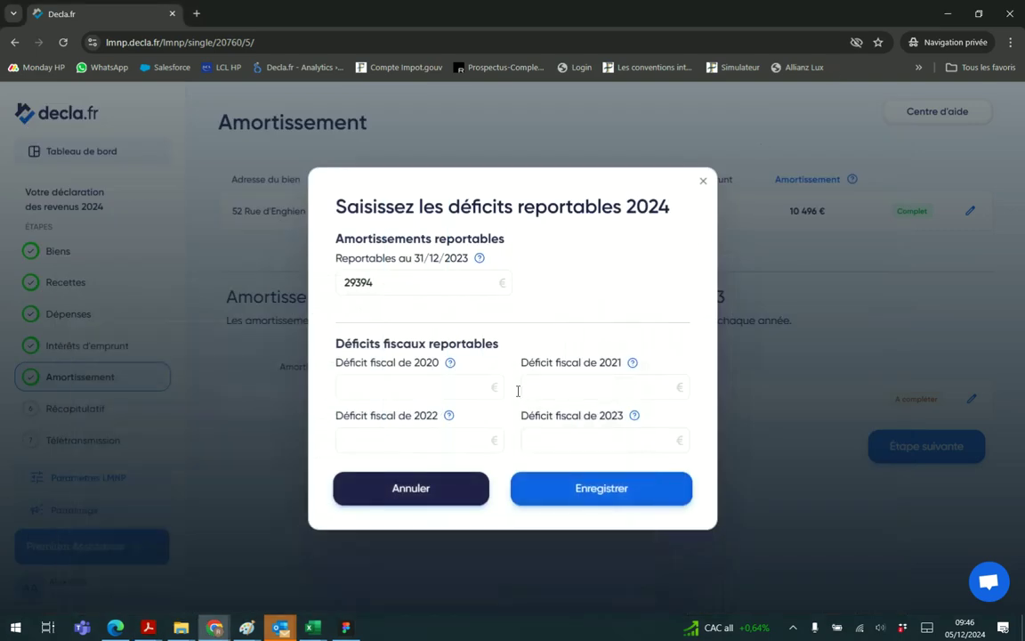
Enter 339 as the Déficit fiscal de 2020 and save the carry-forward section
left_click(440, 376)
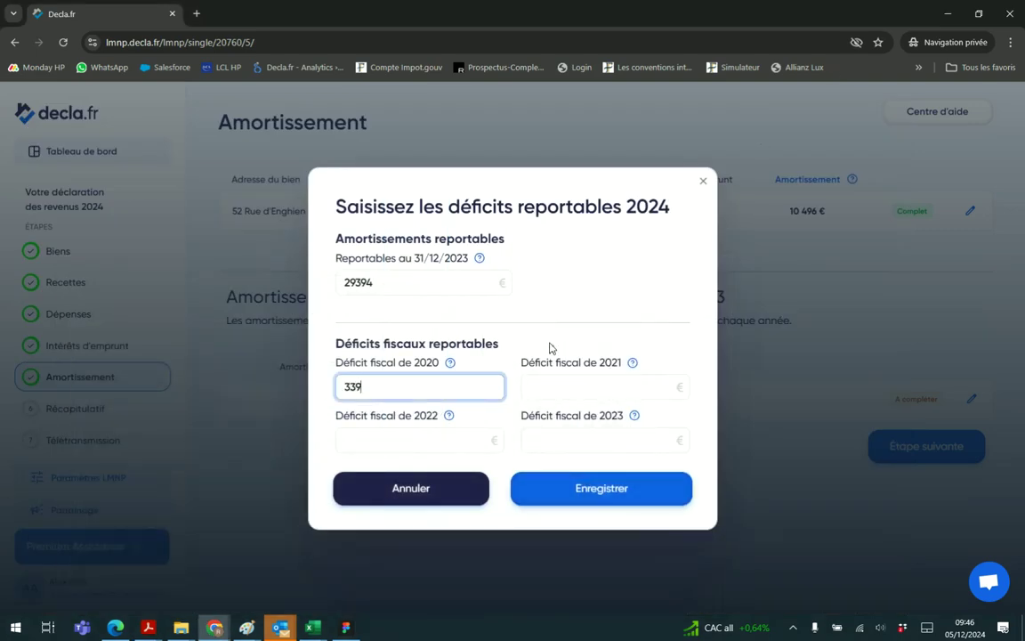
left_click(593, 489)
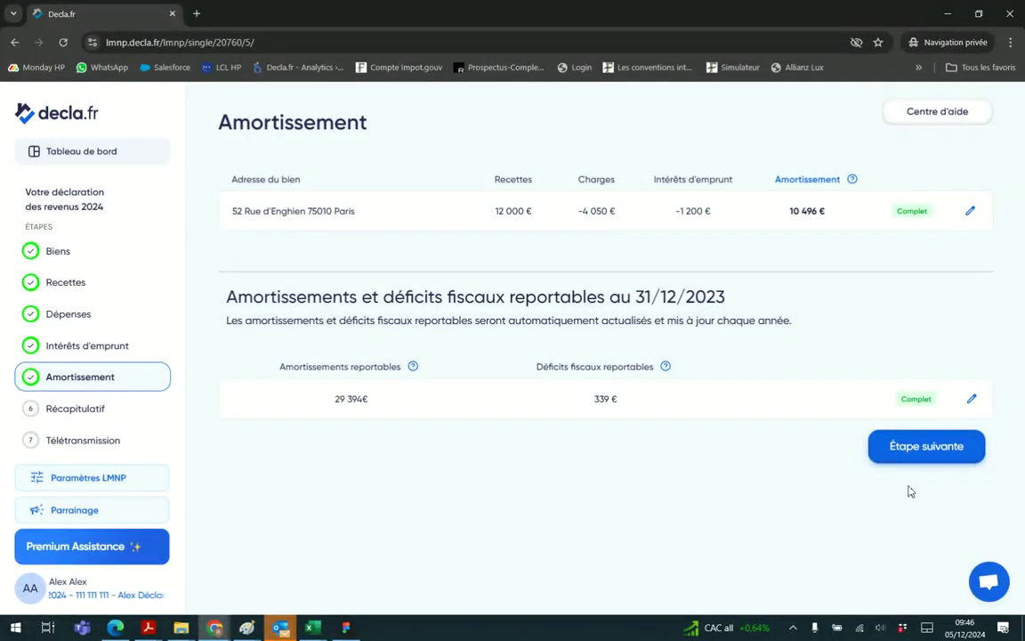
Advance from the Récapitulatif to step 7, Télétransmission
left_click(910, 457)
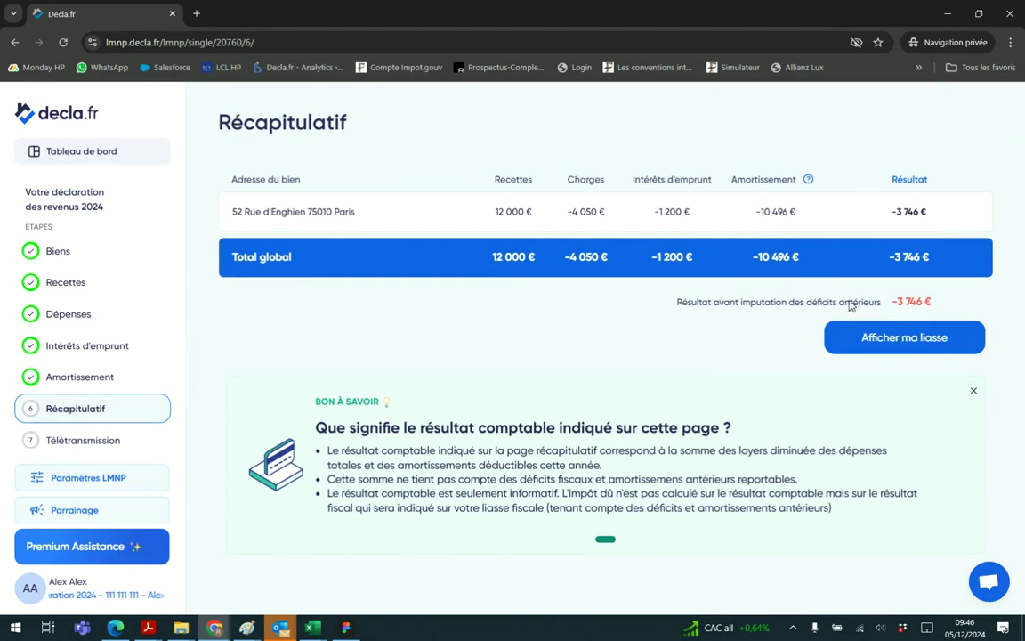
left_click(896, 348)
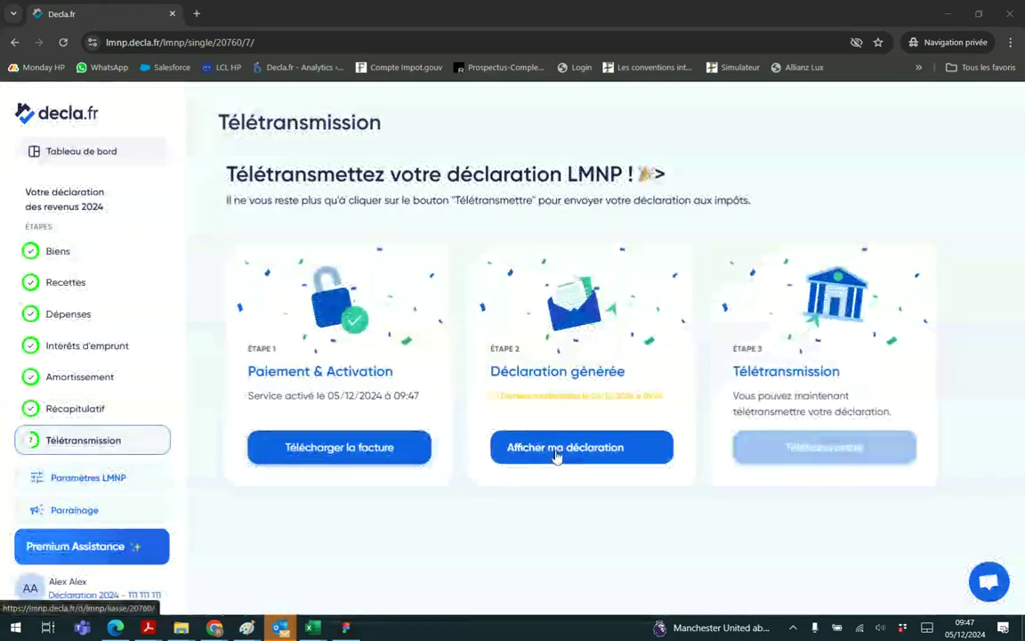
Open the generated 18-page liasse in a new tab and review pages 1–4
left_click(549, 449)
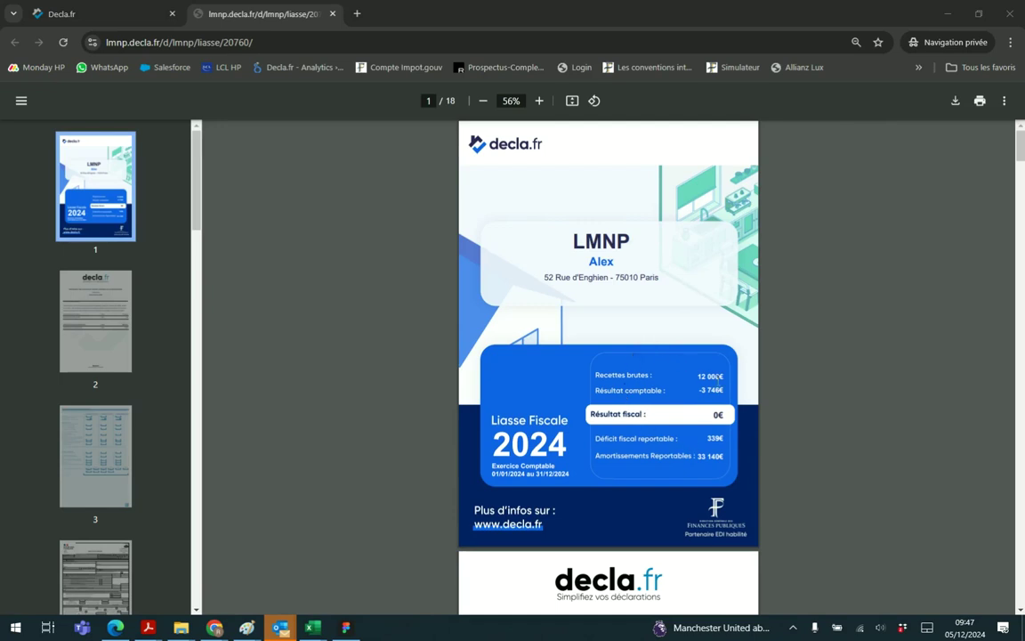
scroll(641, 366, "down", 3)
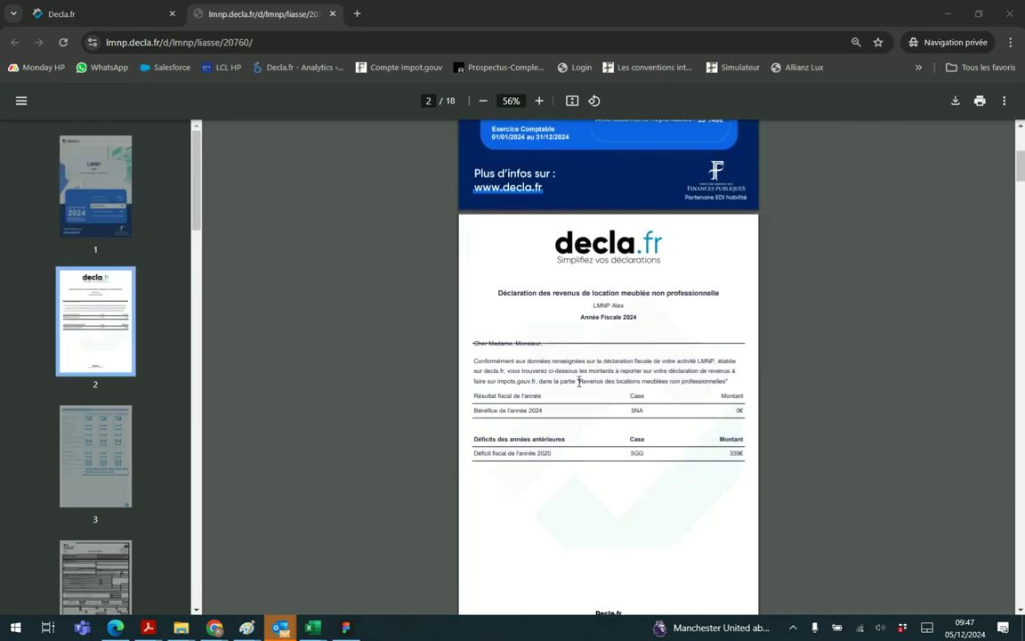
scroll(624, 351, "down", 1)
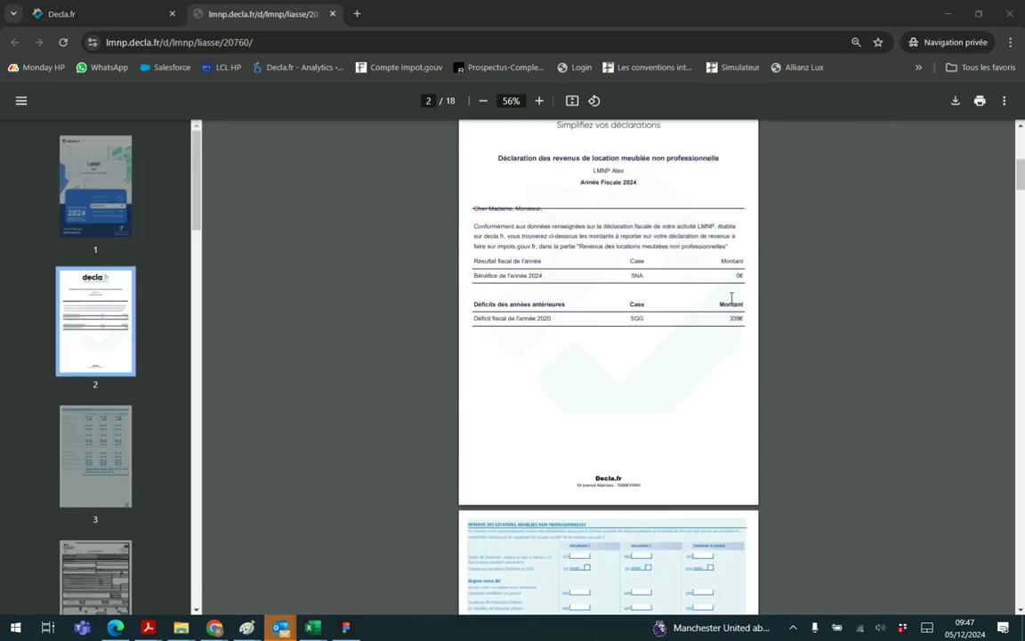
scroll(574, 282, "down", 3)
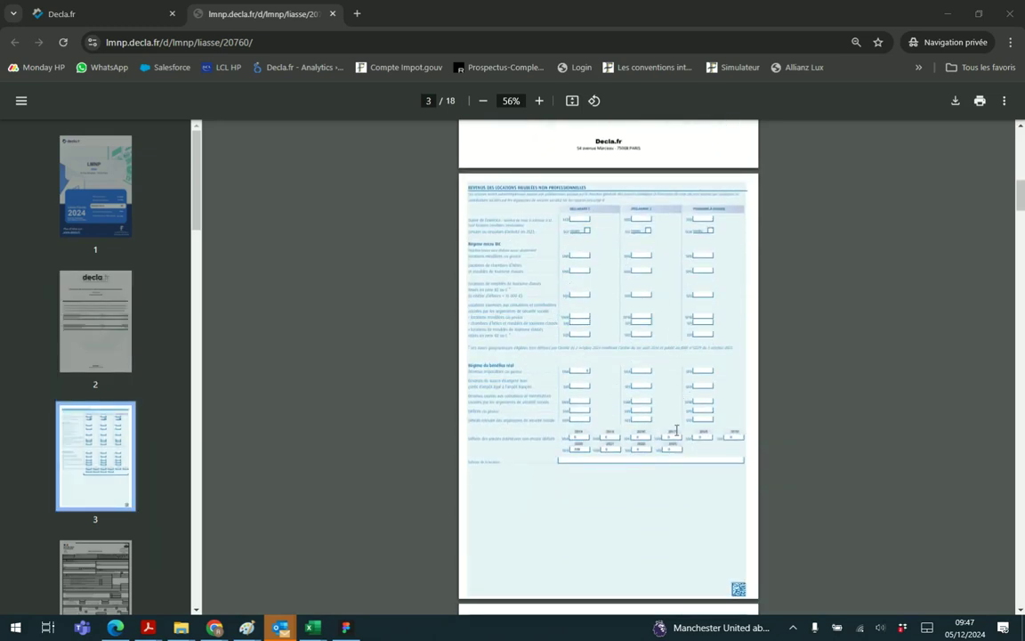
scroll(647, 353, "up", 2)
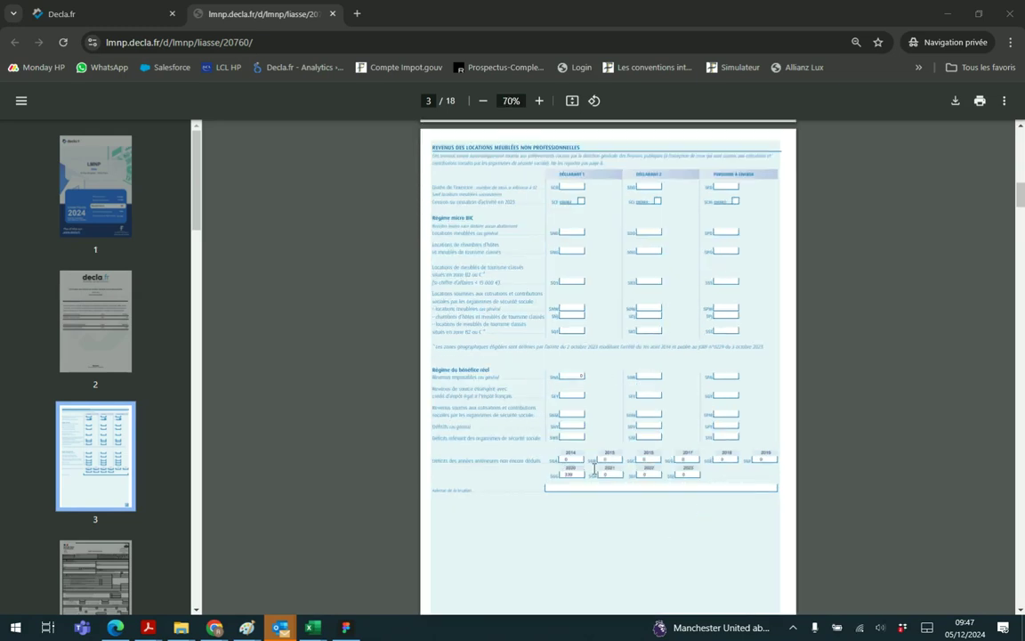
scroll(588, 414, "down", 3)
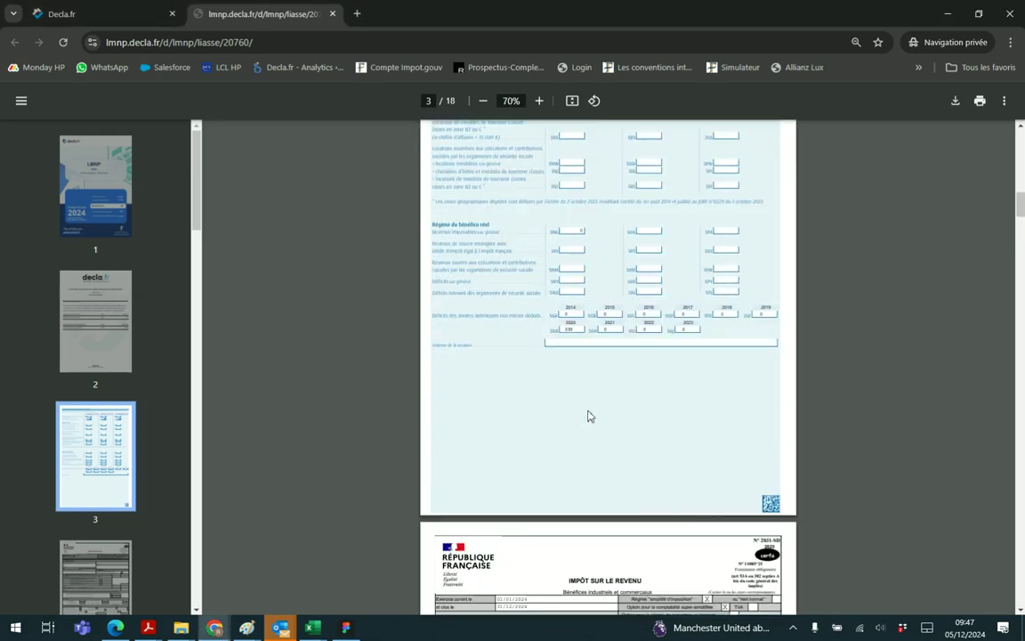
scroll(616, 284, "up", 1)
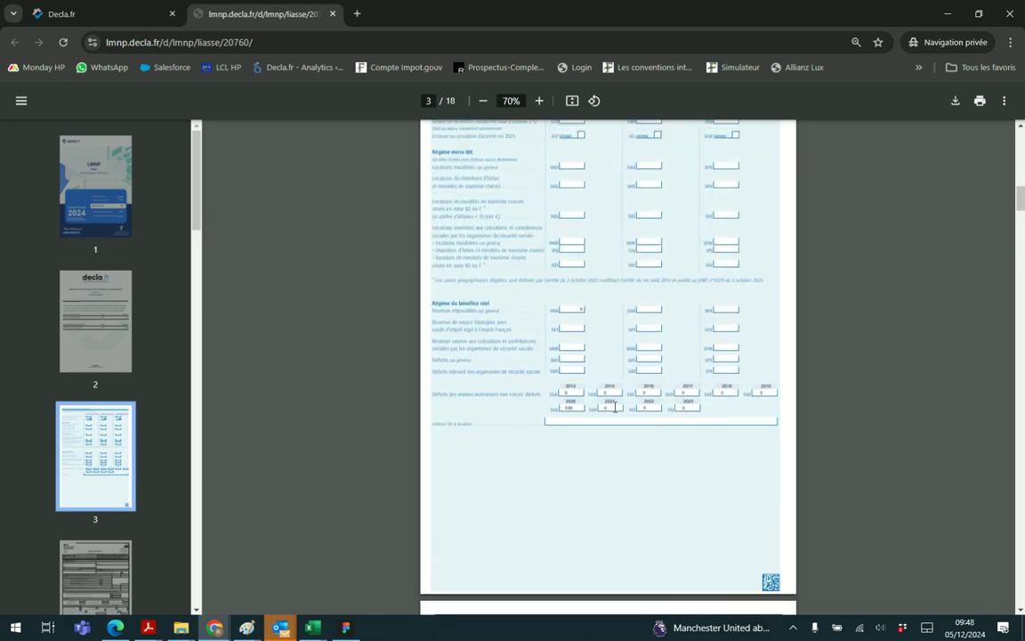
scroll(610, 414, "down", 3)
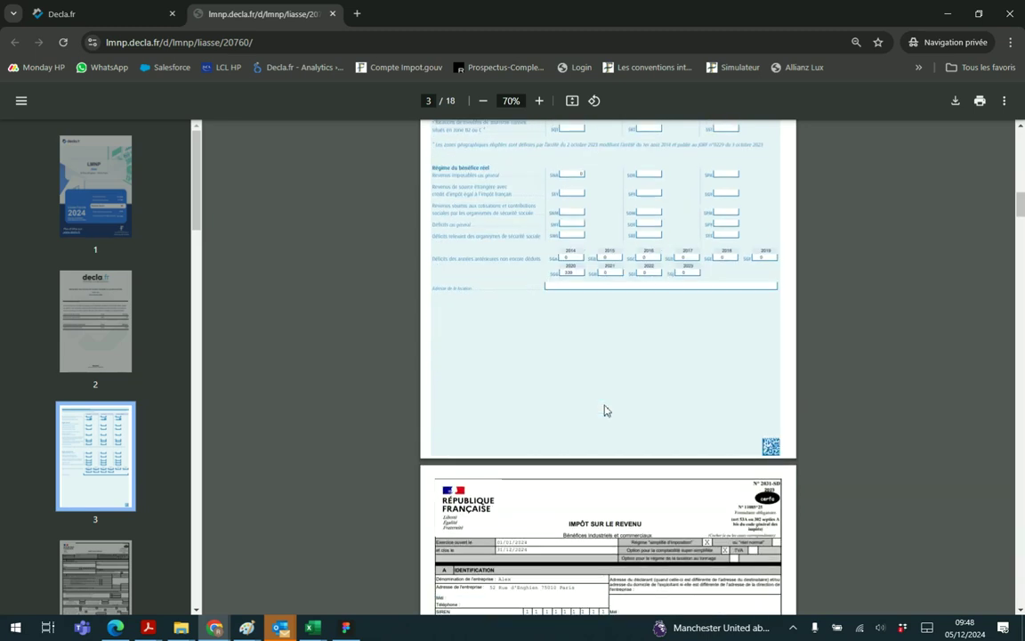
scroll(657, 330, "down", 2)
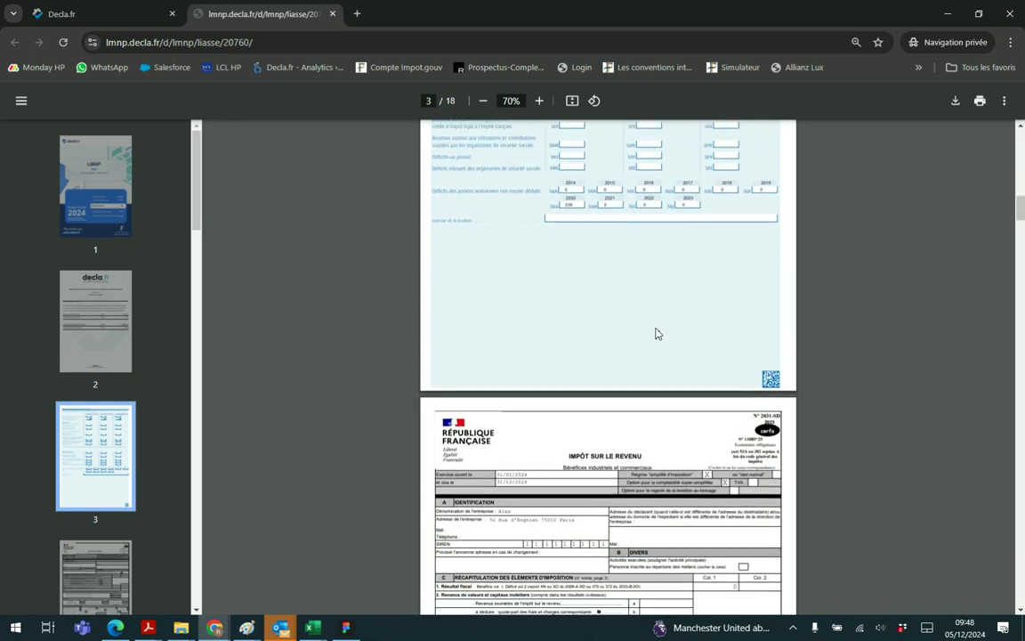
scroll(615, 285, "down", 6)
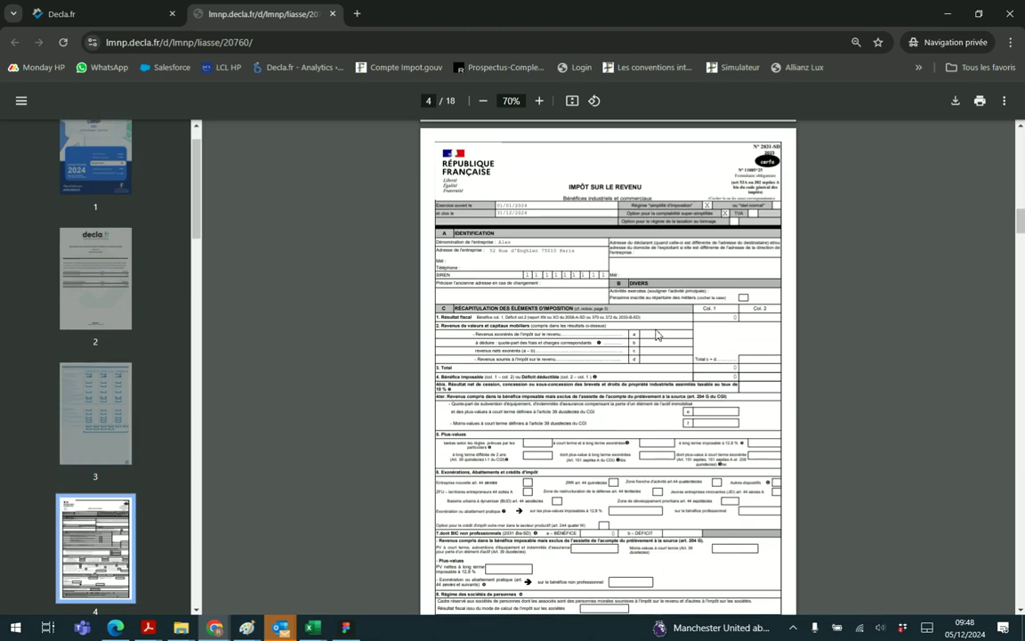
Scroll through the remaining pages of the generated liasse PDF
scroll(677, 392, "down", 20)
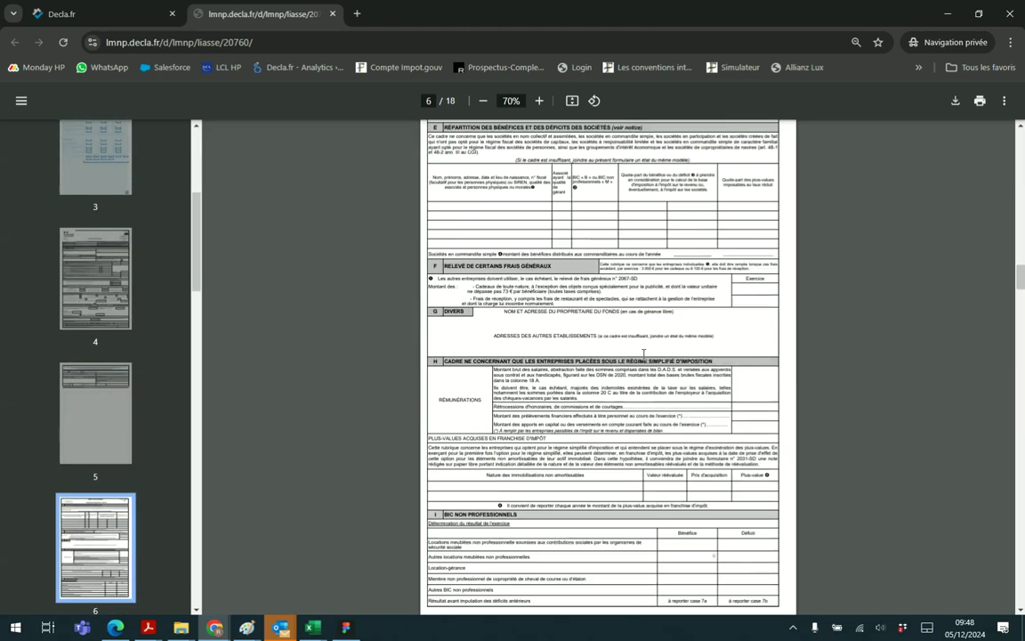
scroll(643, 353, "down", 10)
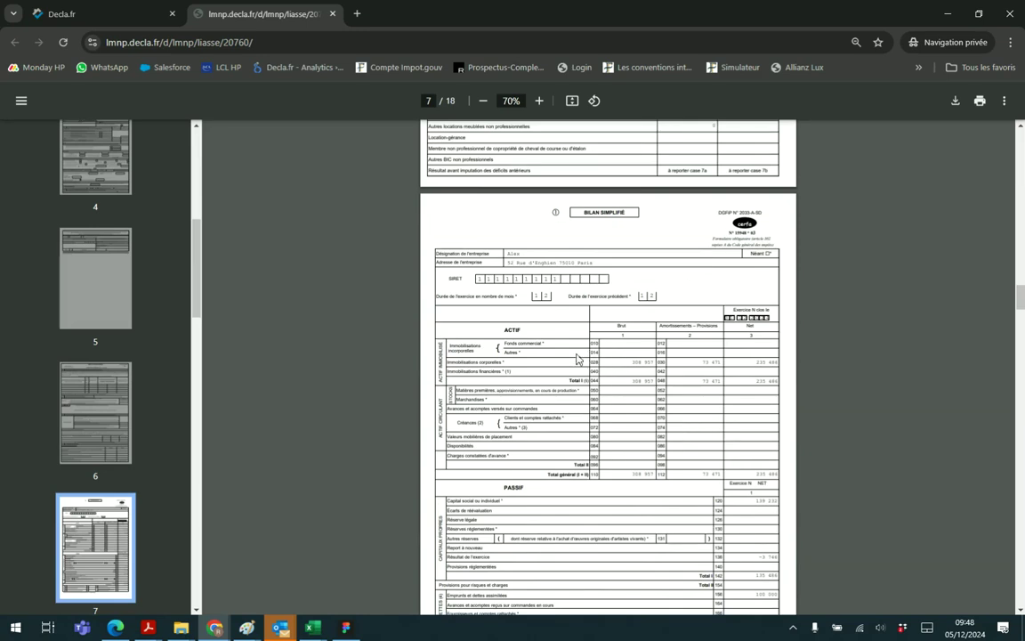
scroll(577, 359, "down", 3)
scroll(750, 461, "down", 9)
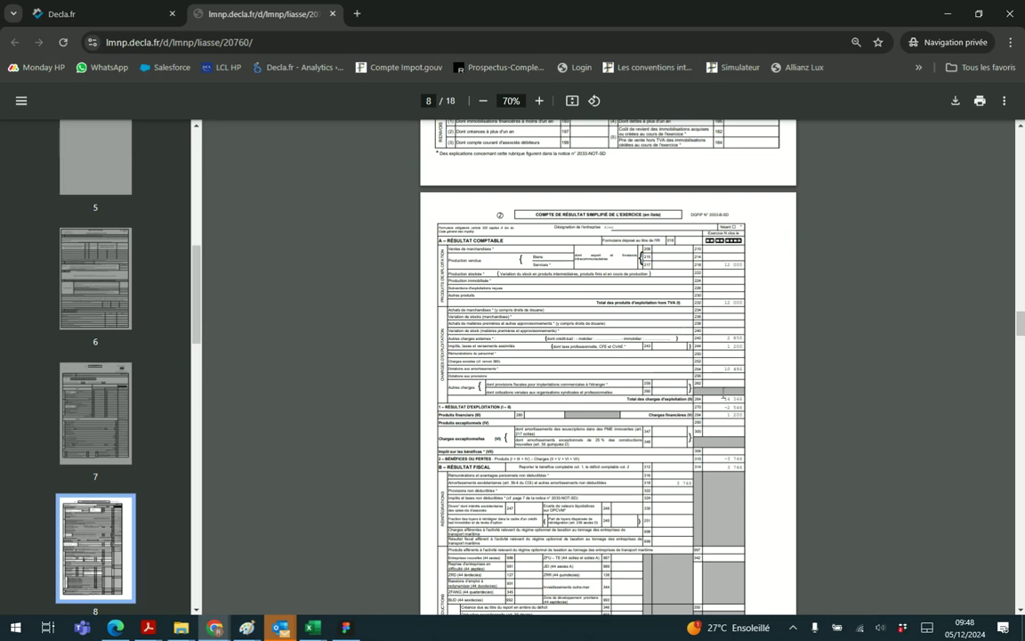
scroll(644, 370, "down", 6)
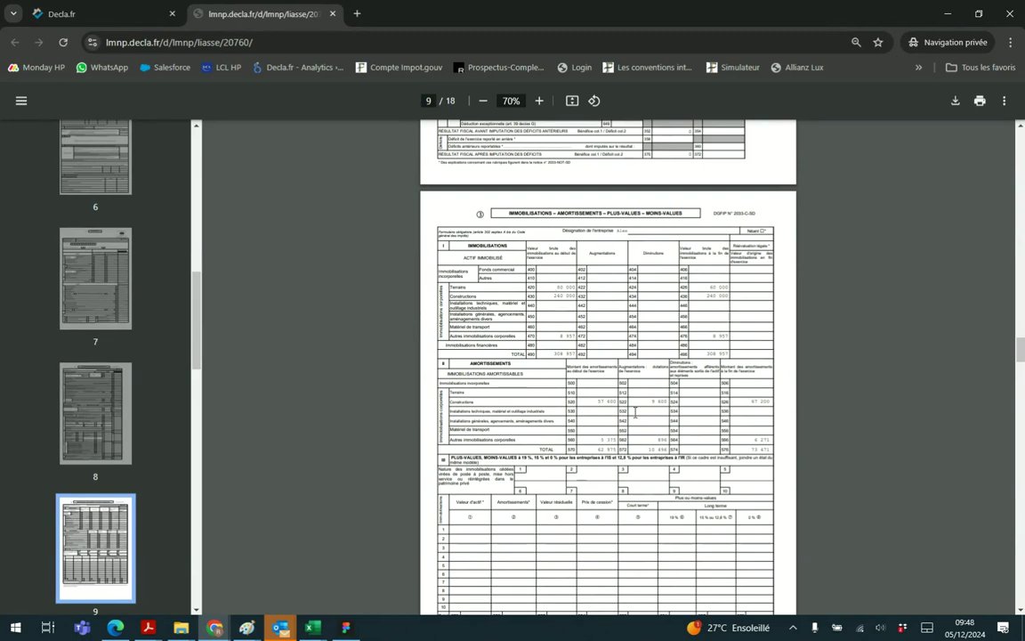
scroll(635, 413, "down", 8)
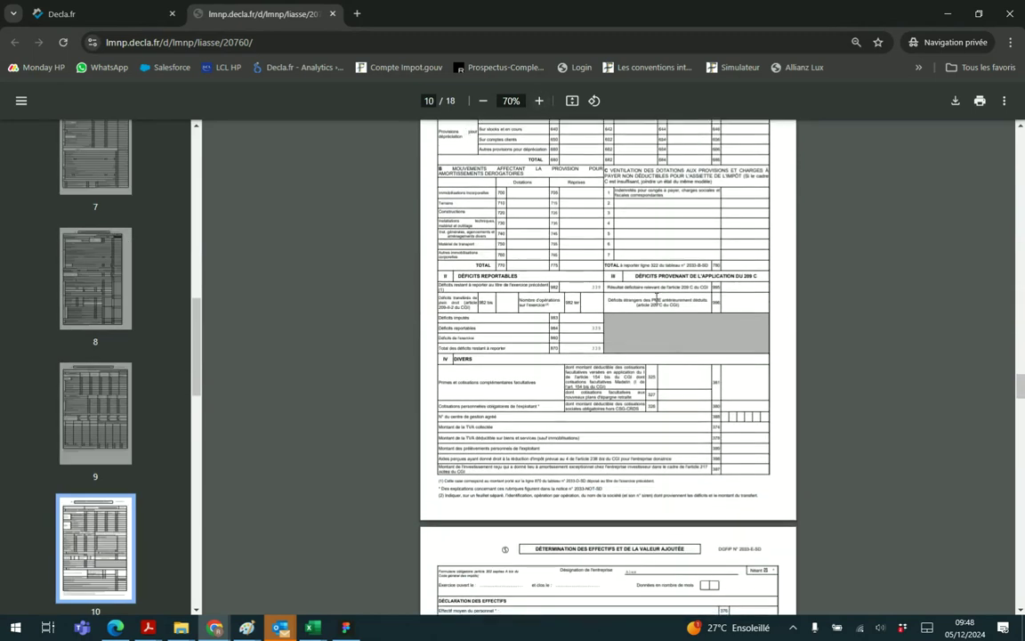
scroll(657, 299, "down", 10)
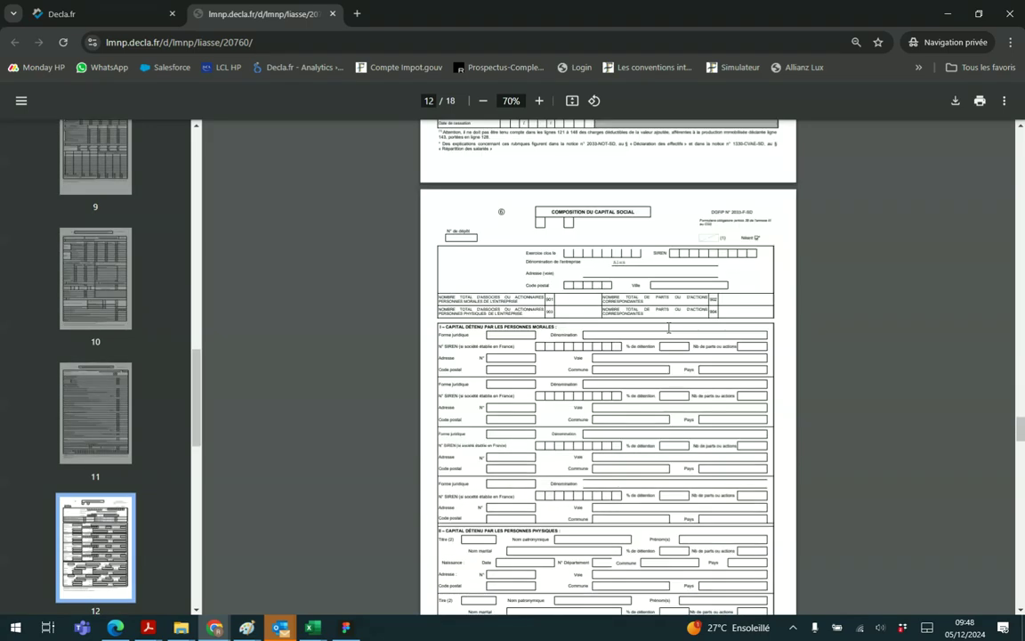
scroll(668, 329, "down", 15)
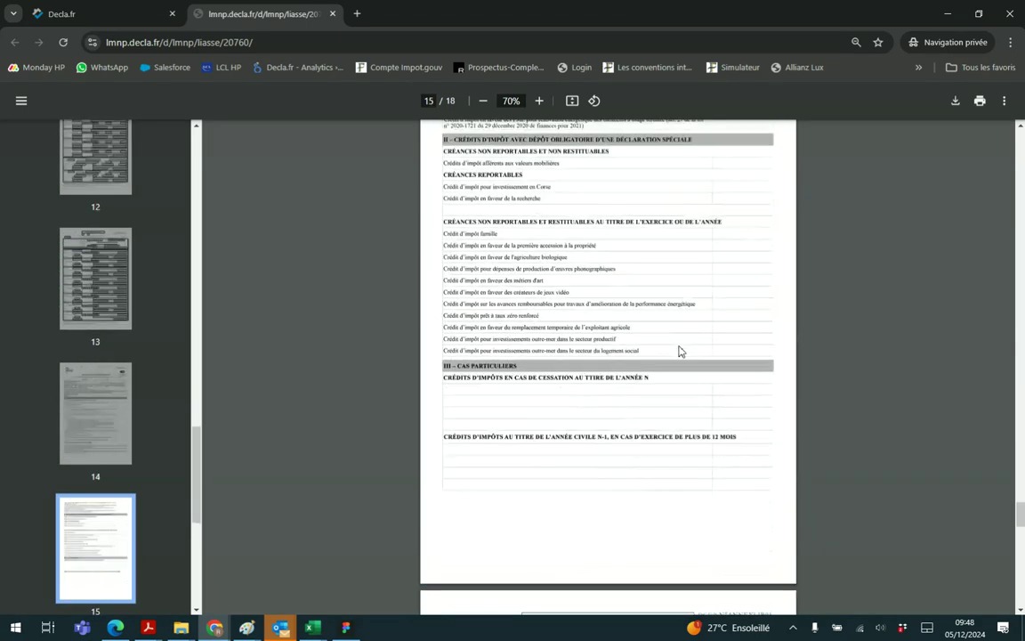
scroll(623, 321, "down", 5)
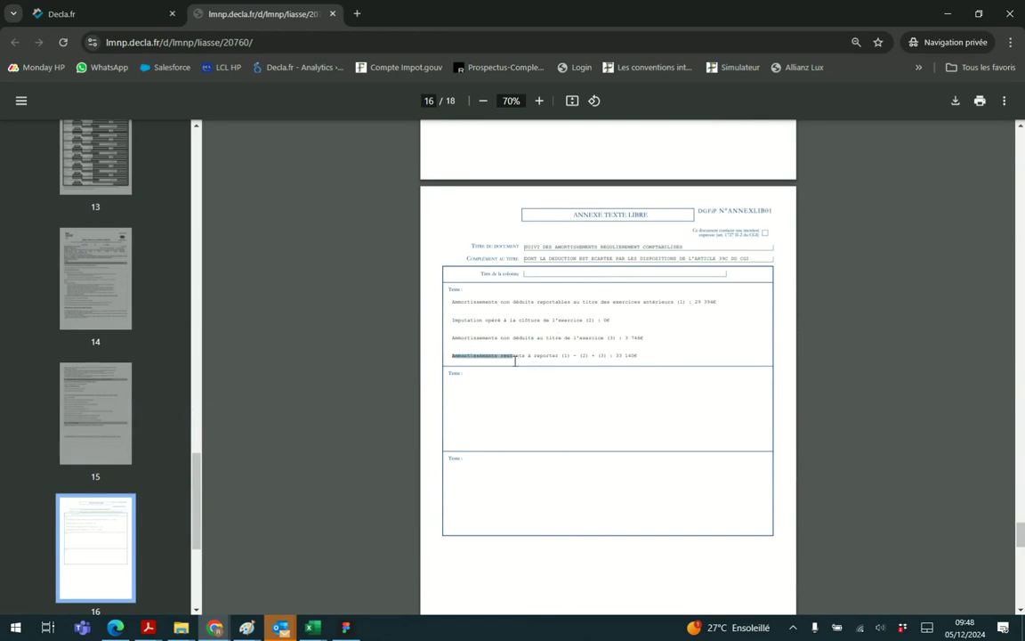
scroll(648, 366, "down", 5)
scroll(663, 338, "up", 1)
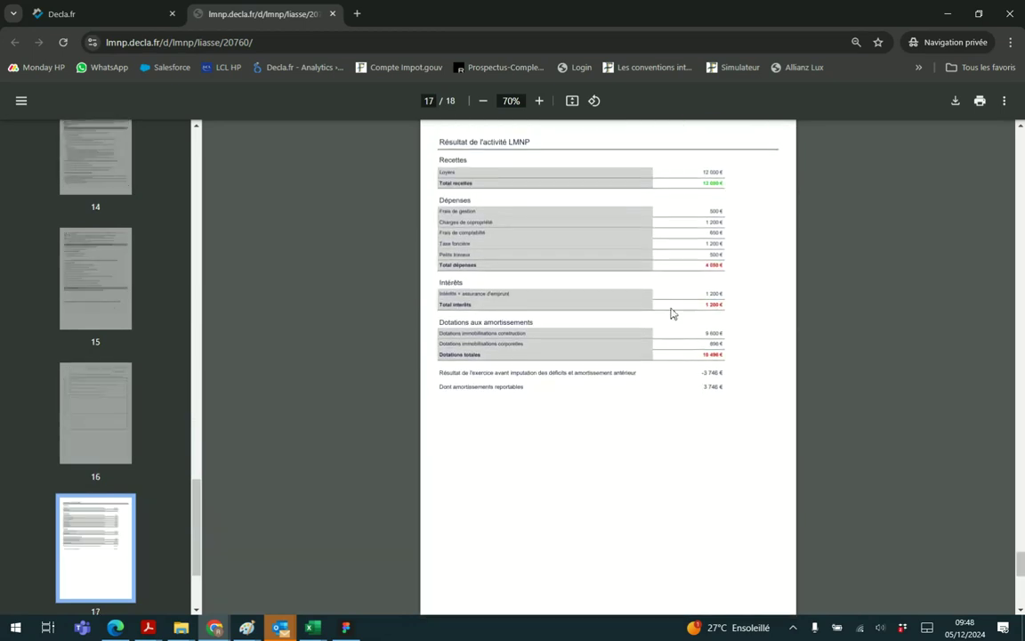
scroll(614, 447, "up", 1)
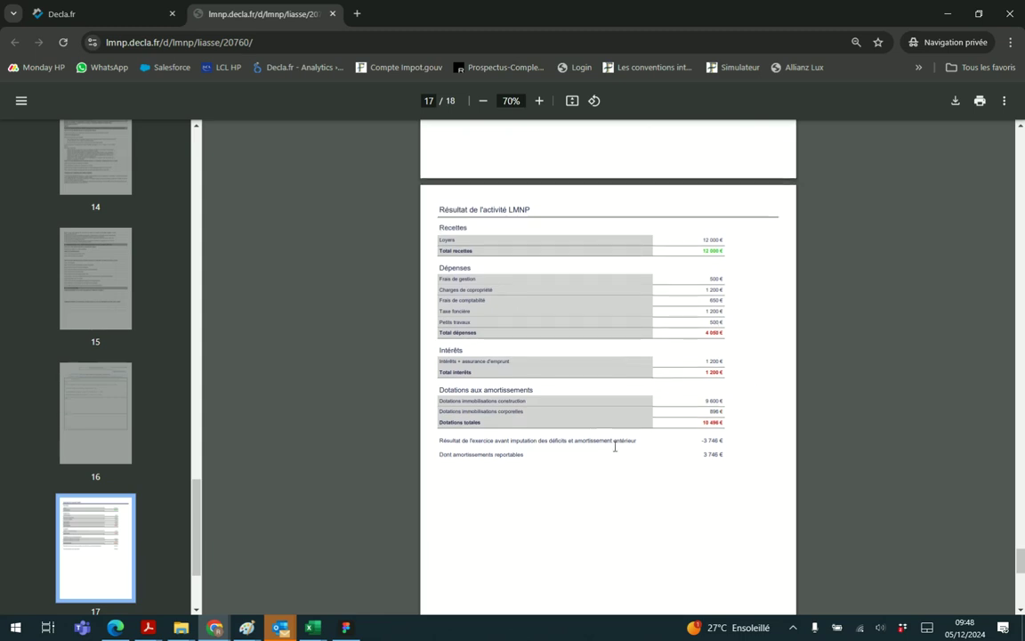
scroll(629, 418, "down", 6)
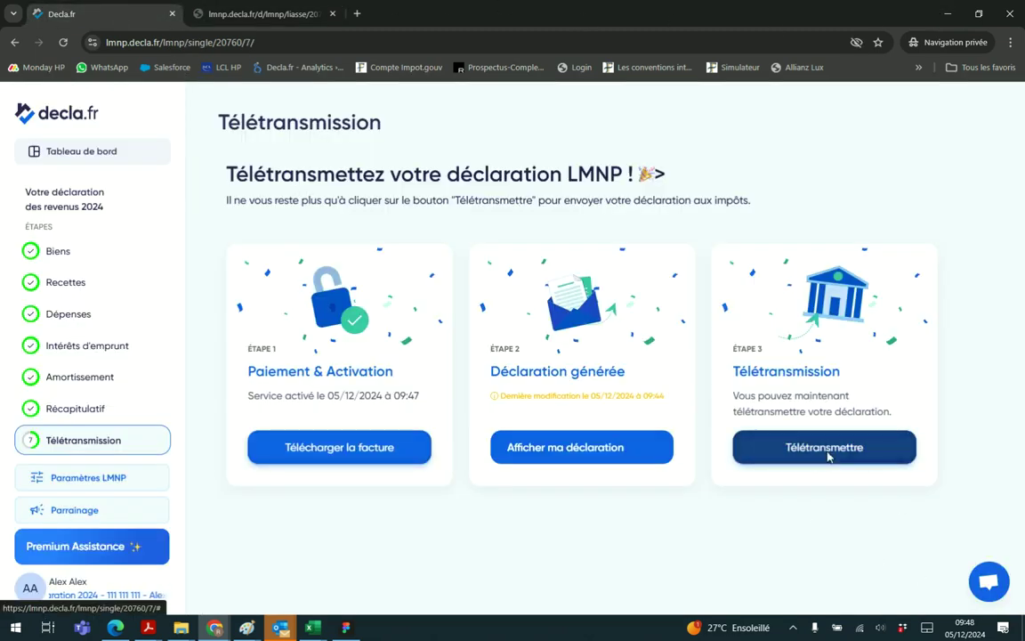
Teletransmit the declaration, choosing a saved SMS phone number for the acknowledgement
left_click(827, 456)
left_click(412, 432)
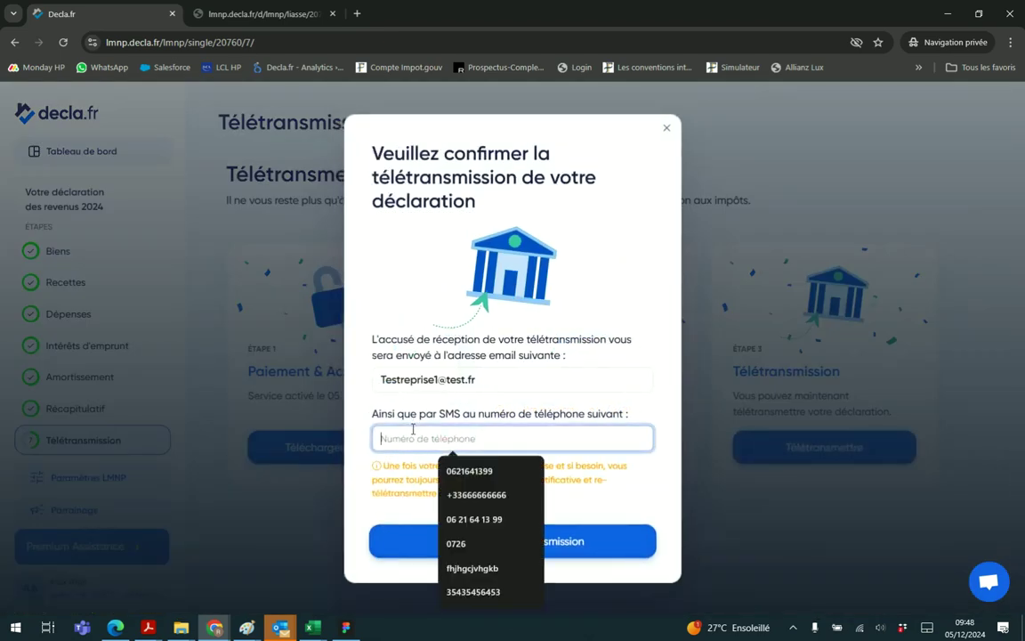
left_click(473, 495)
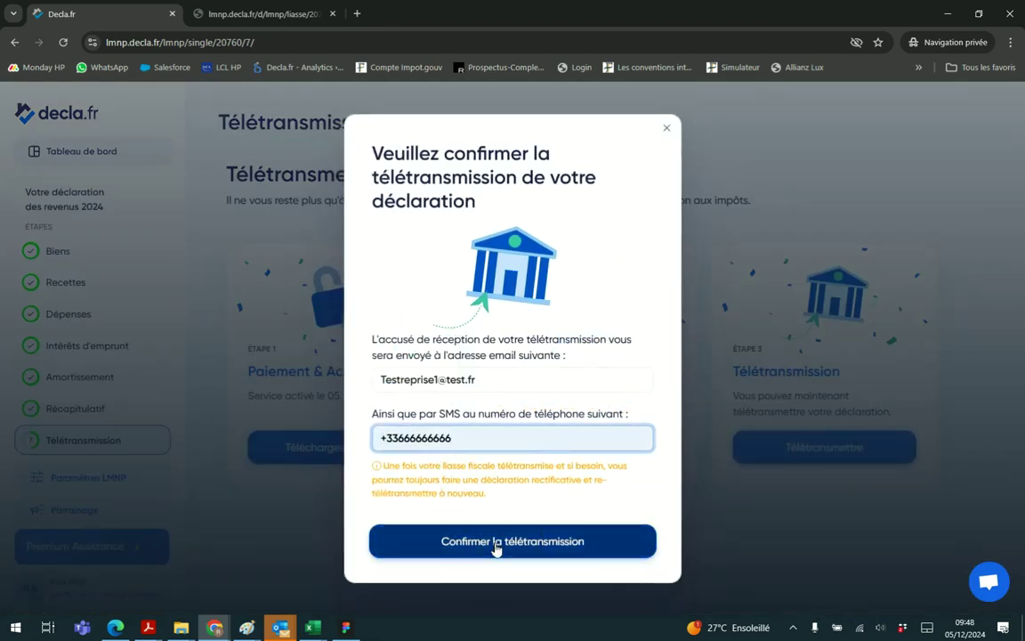
left_click(497, 547)
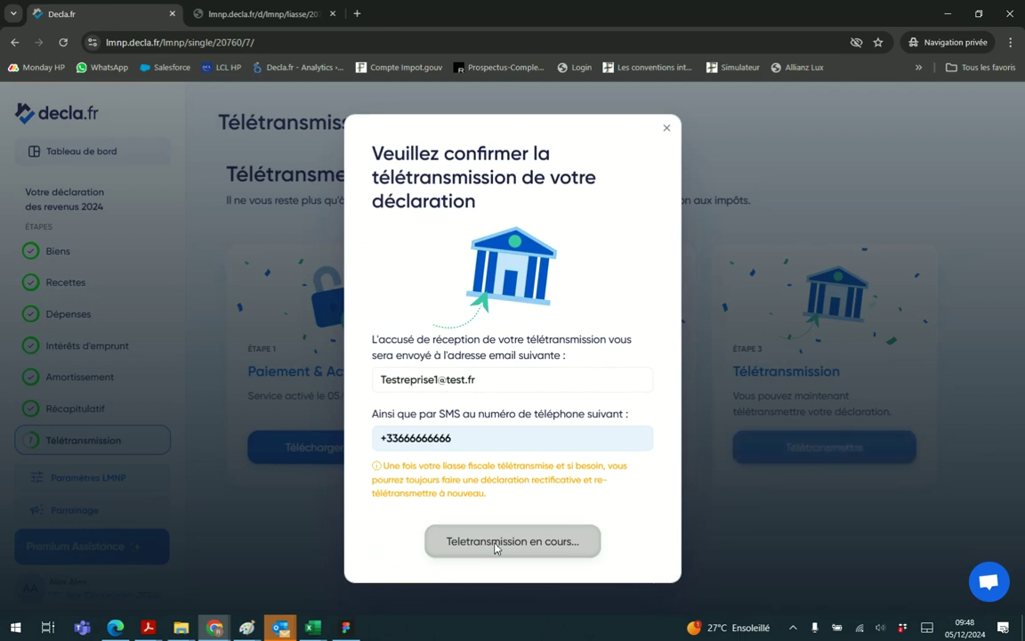